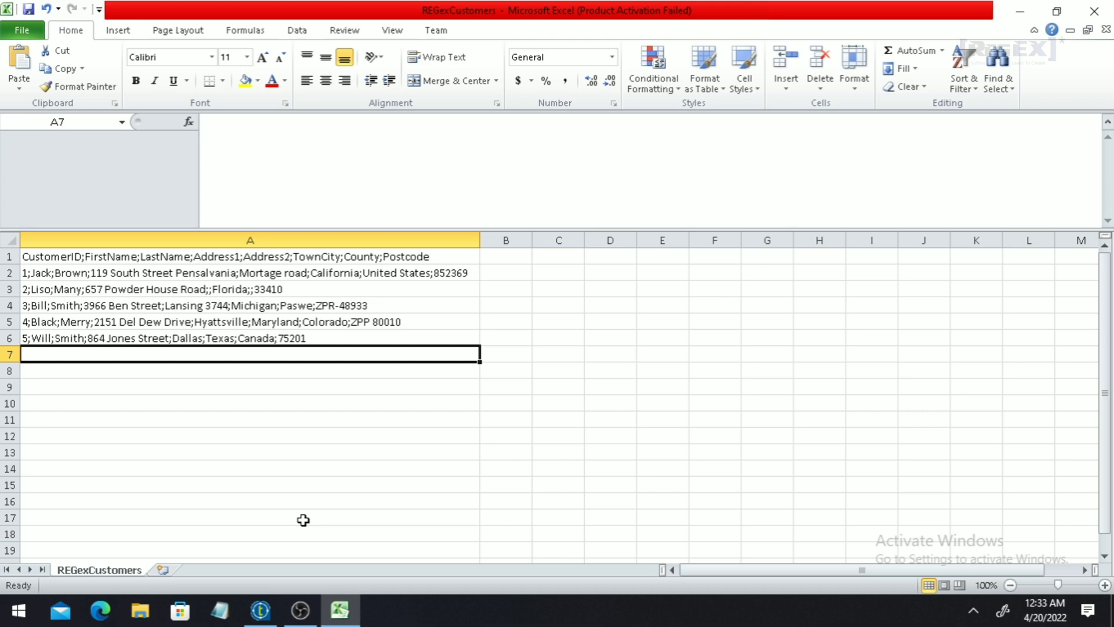
# Switch to Talend Open Studio and examine the columns and schema definition of the REGexdata delimited file's metadata.
pyautogui.click(260, 610)
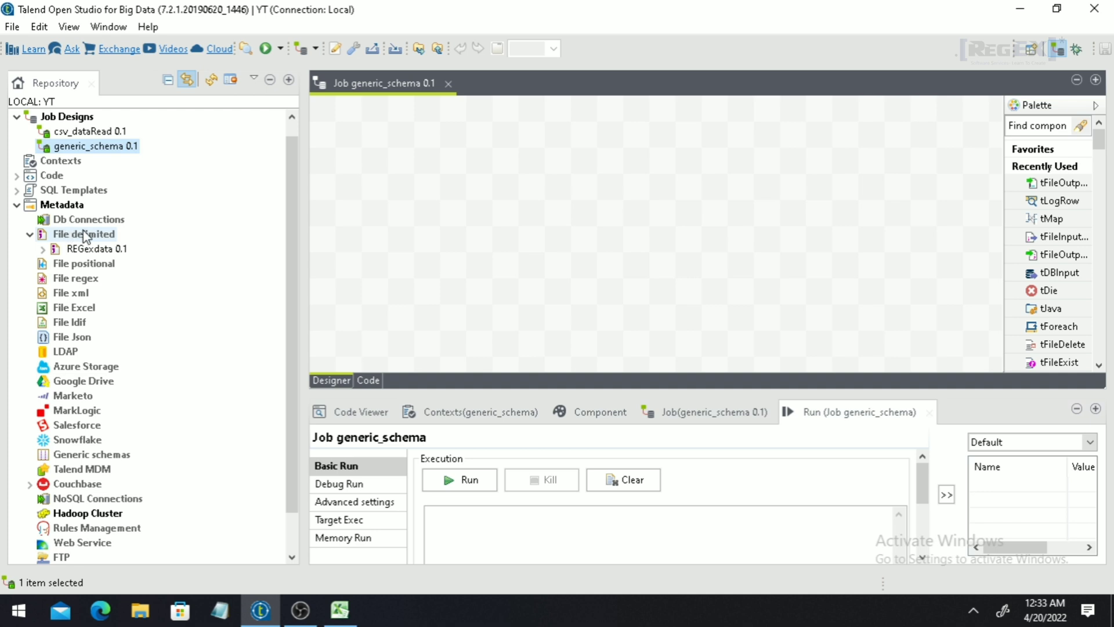
pyautogui.click(44, 250)
pyautogui.click(56, 264)
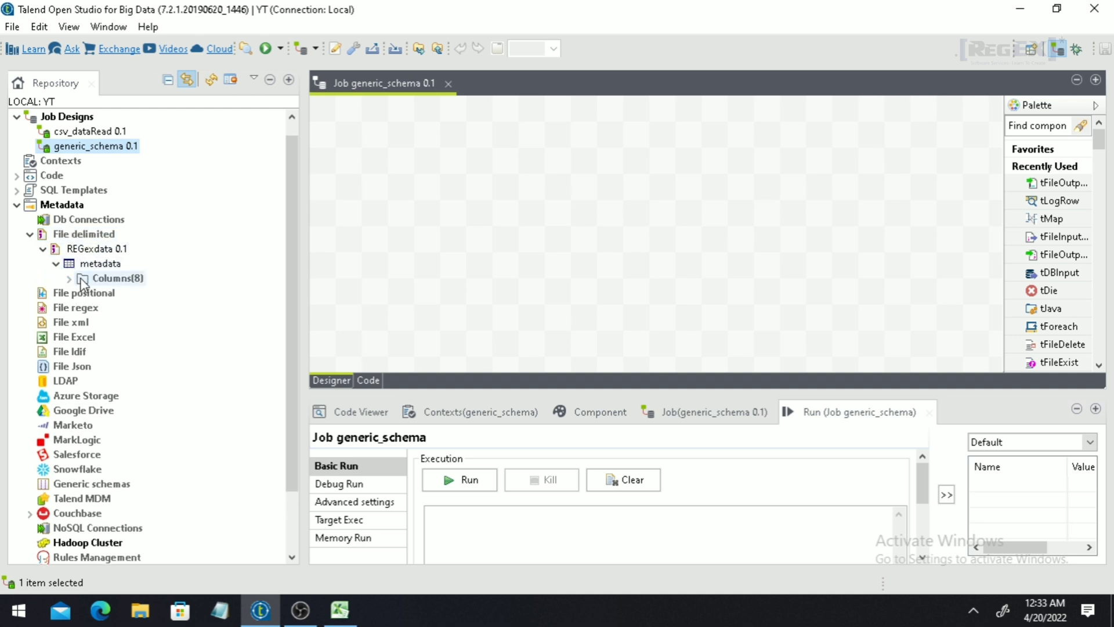
pyautogui.doubleClick(90, 279)
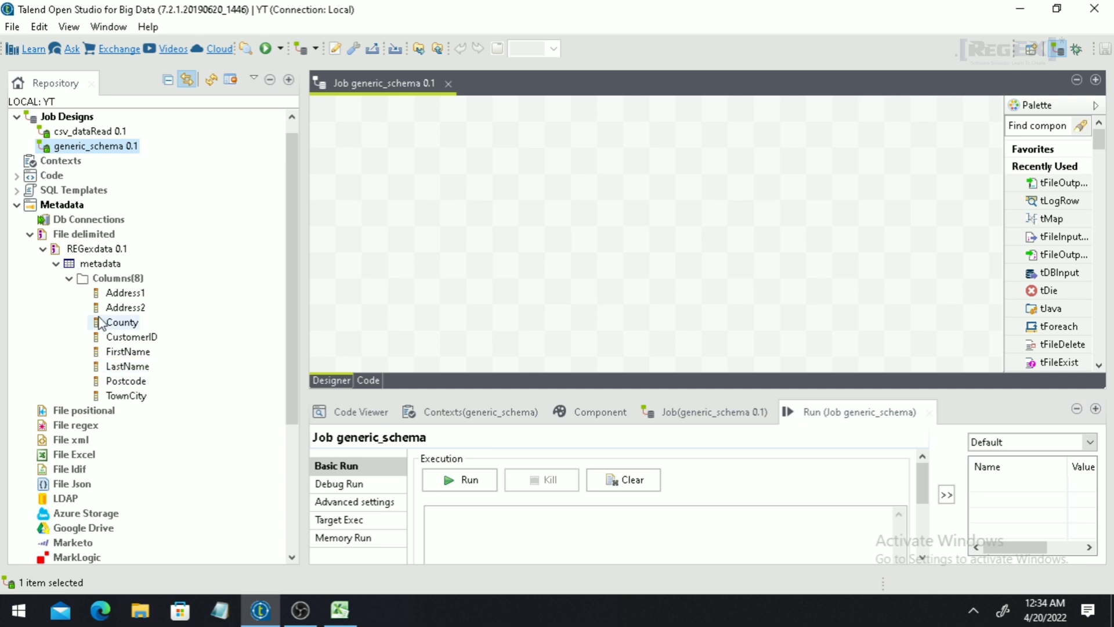
pyautogui.click(102, 265)
pyautogui.doubleClick(102, 265)
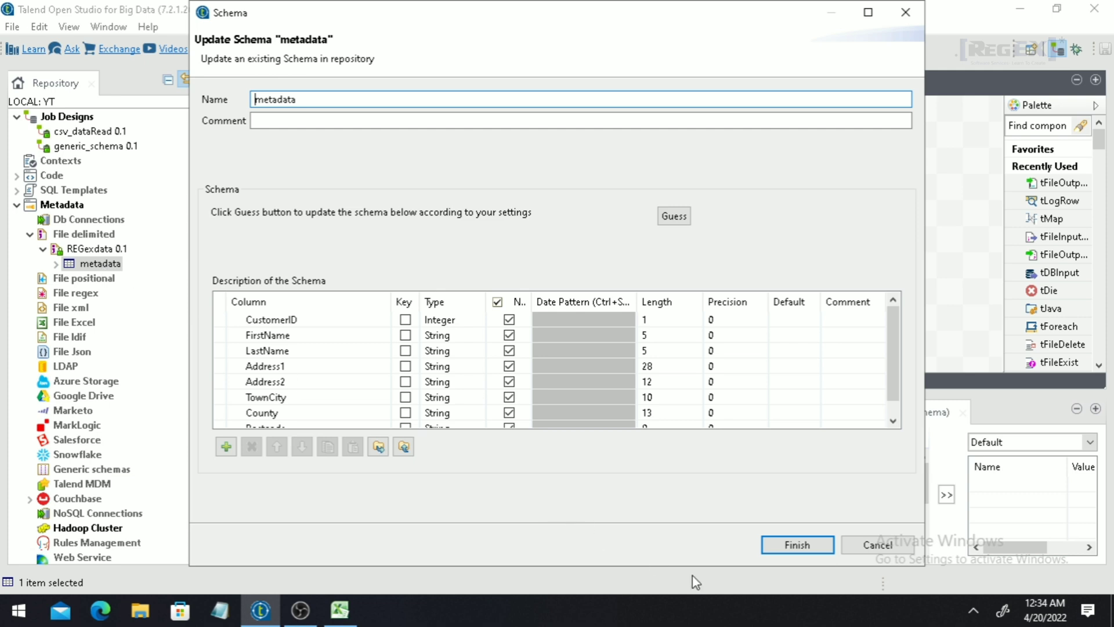
pyautogui.click(874, 544)
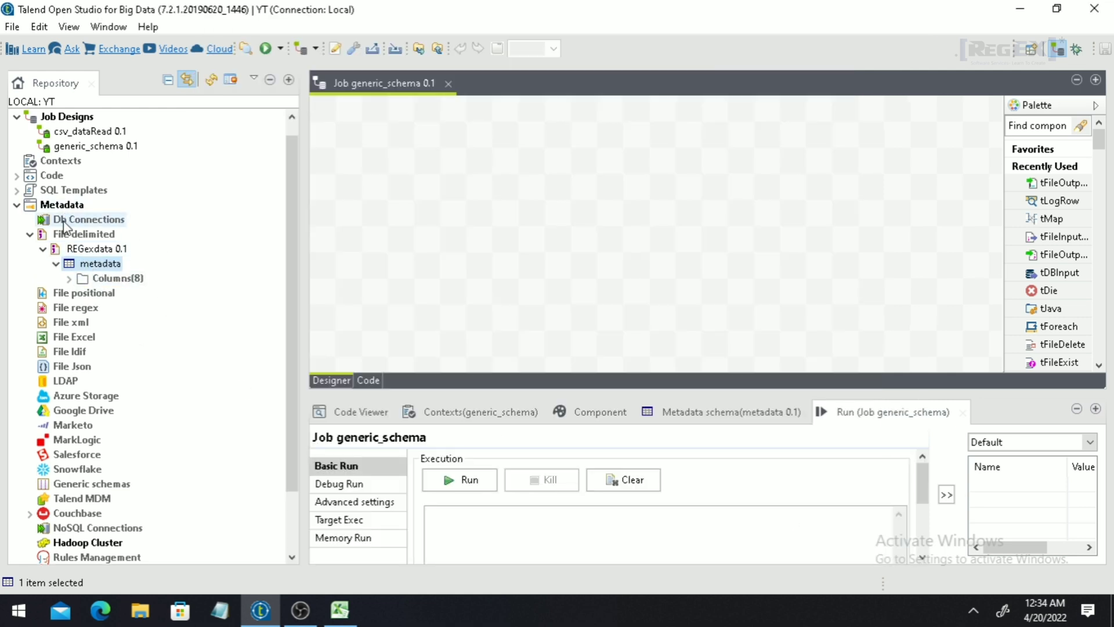
pyautogui.click(30, 234)
pyautogui.click(30, 235)
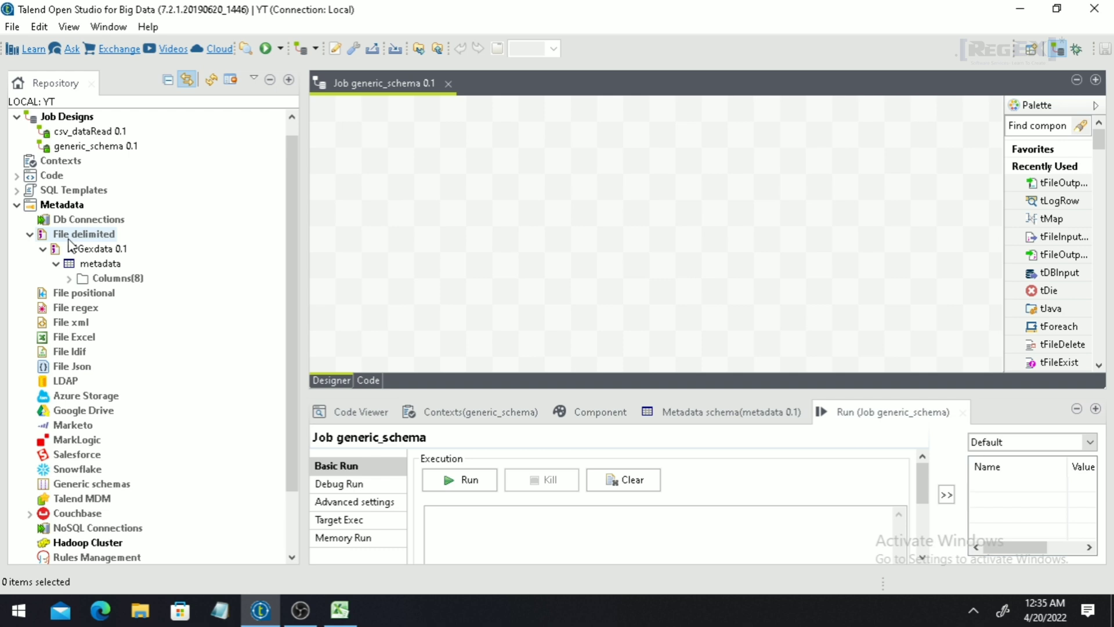
pyautogui.click(95, 487)
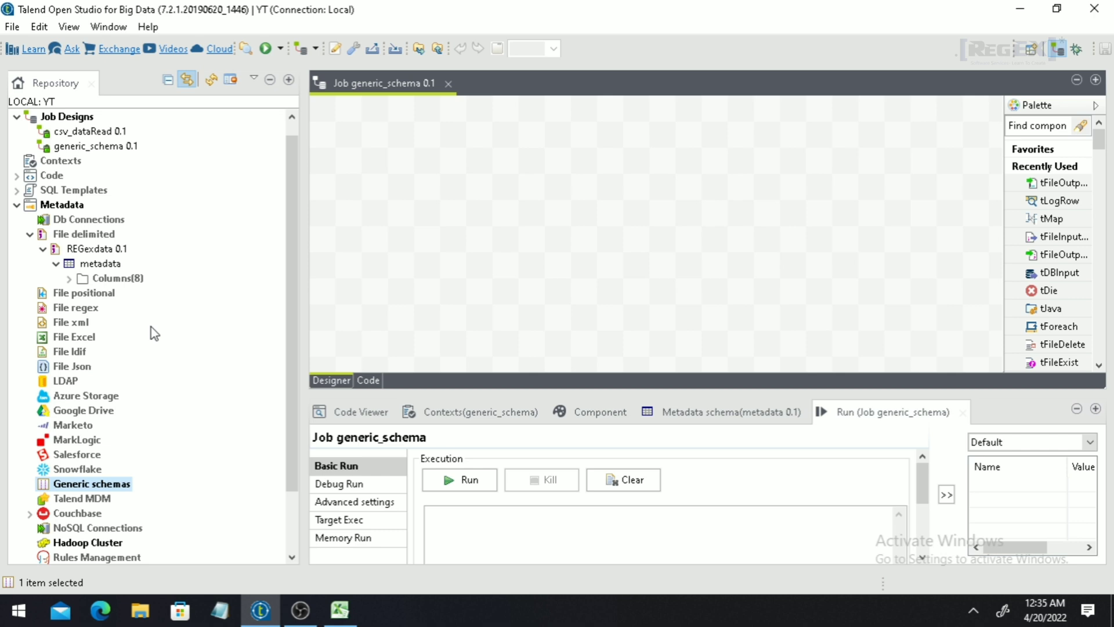
pyautogui.click(105, 248)
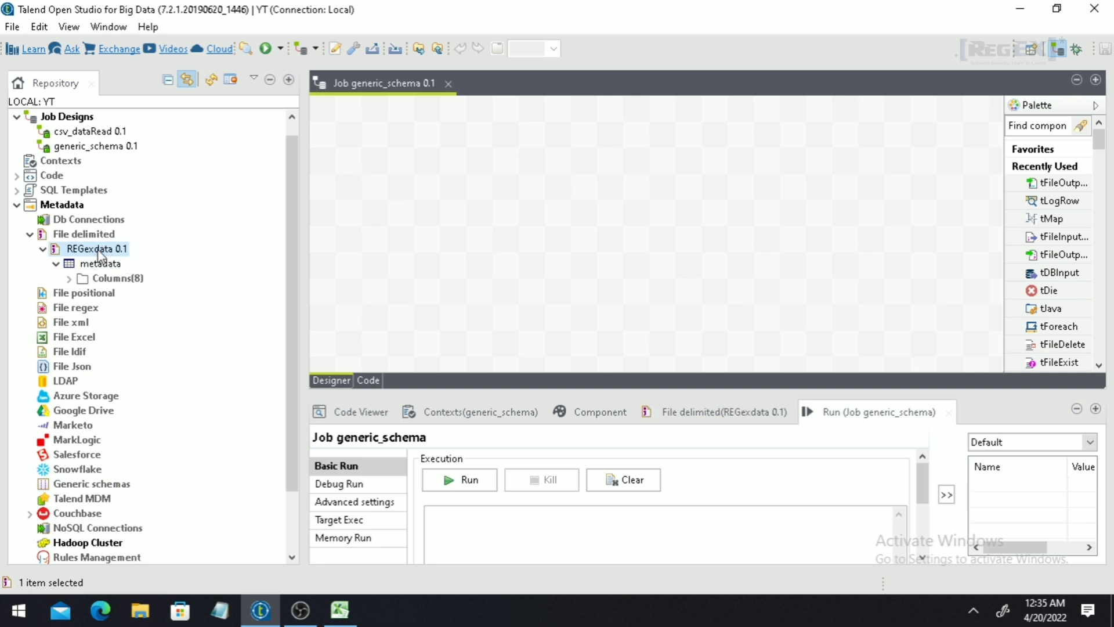
pyautogui.rightClick(104, 251)
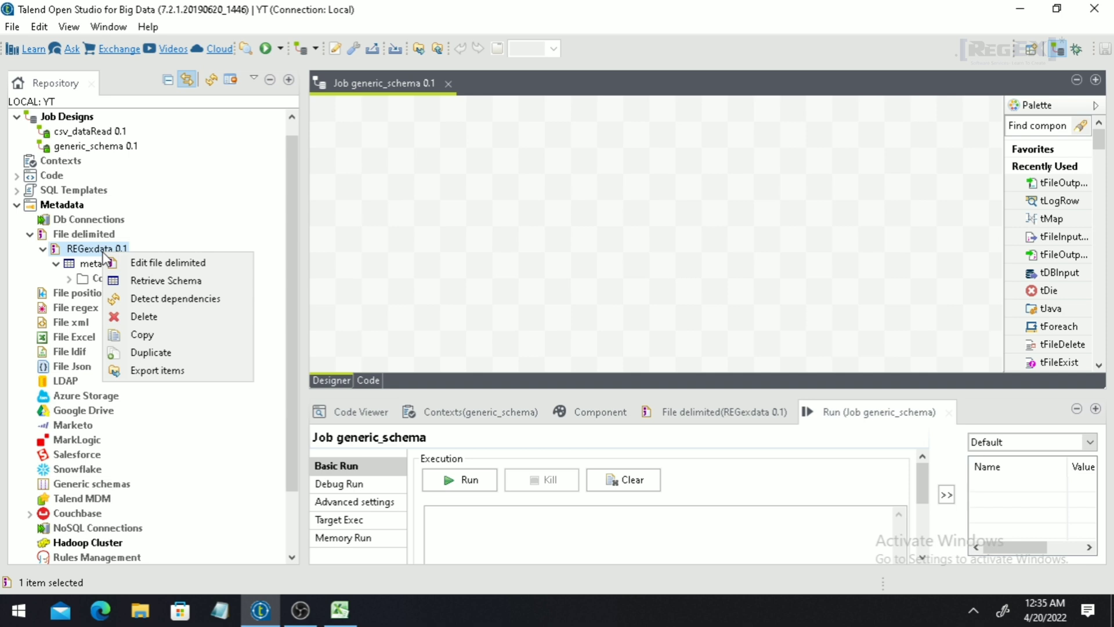
pyautogui.click(87, 264)
pyautogui.rightClick(85, 265)
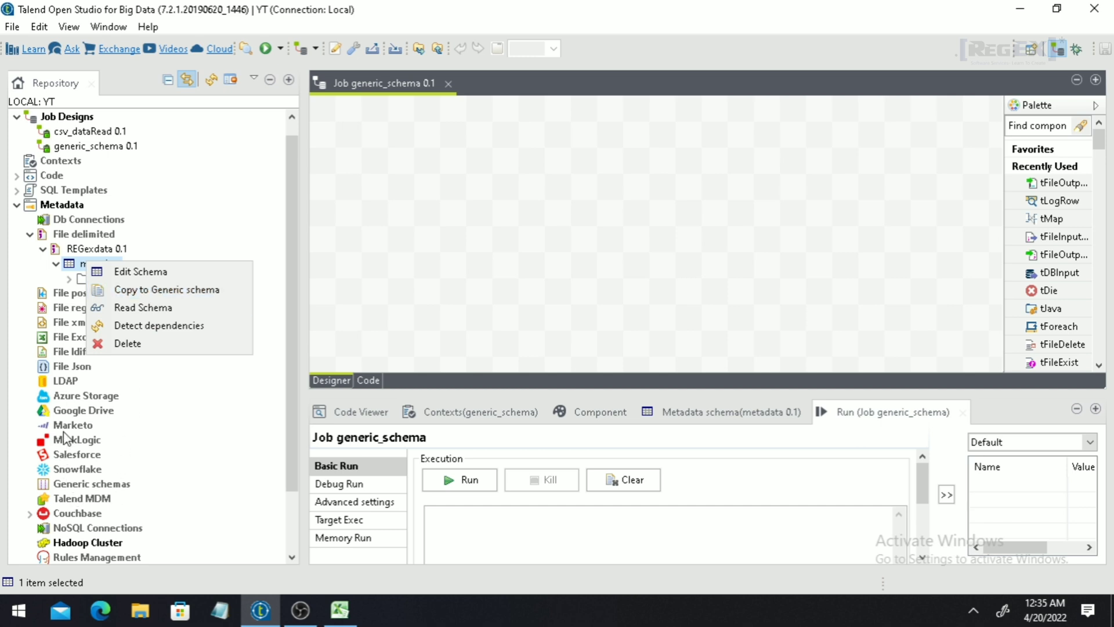
pyautogui.click(38, 399)
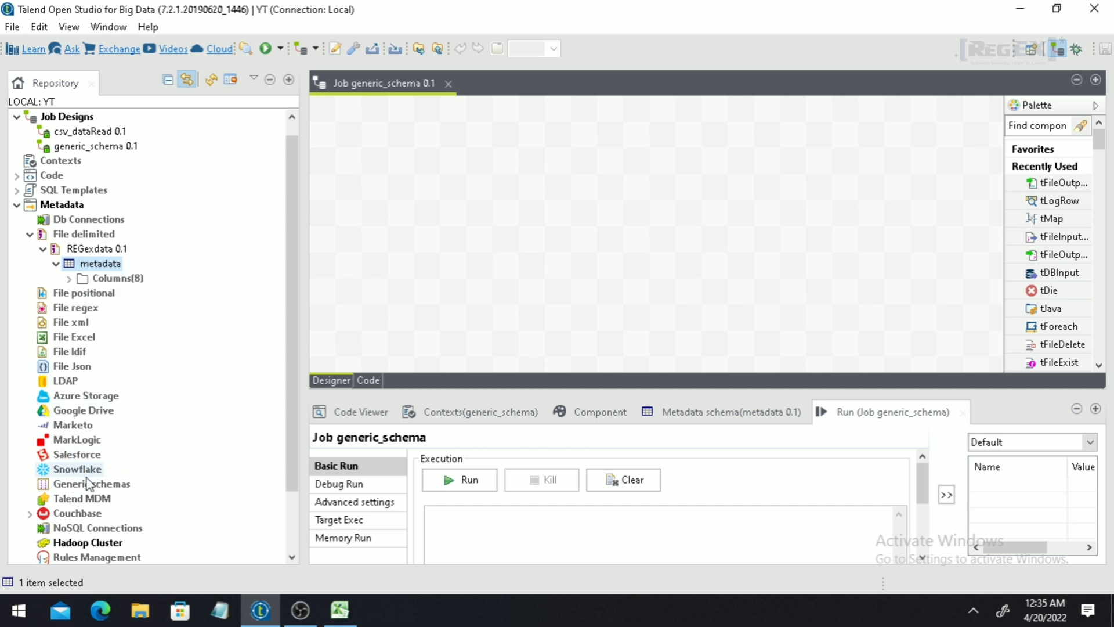
pyautogui.click(89, 484)
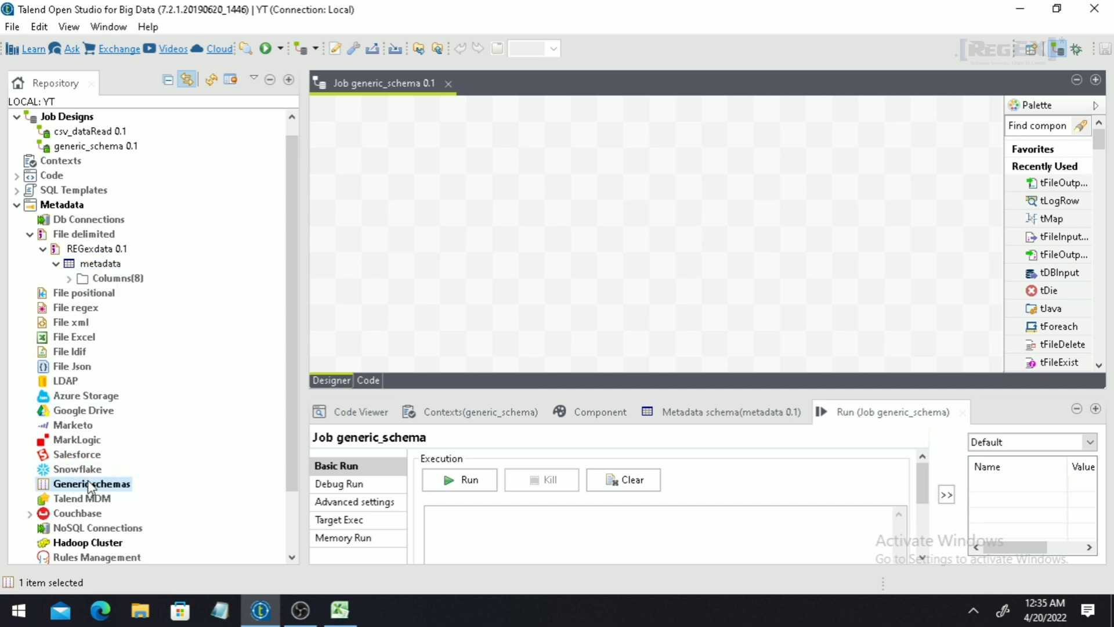
# Copy the metadata schema of the REGexdata delimited file to a generic schema.
pyautogui.click(105, 266)
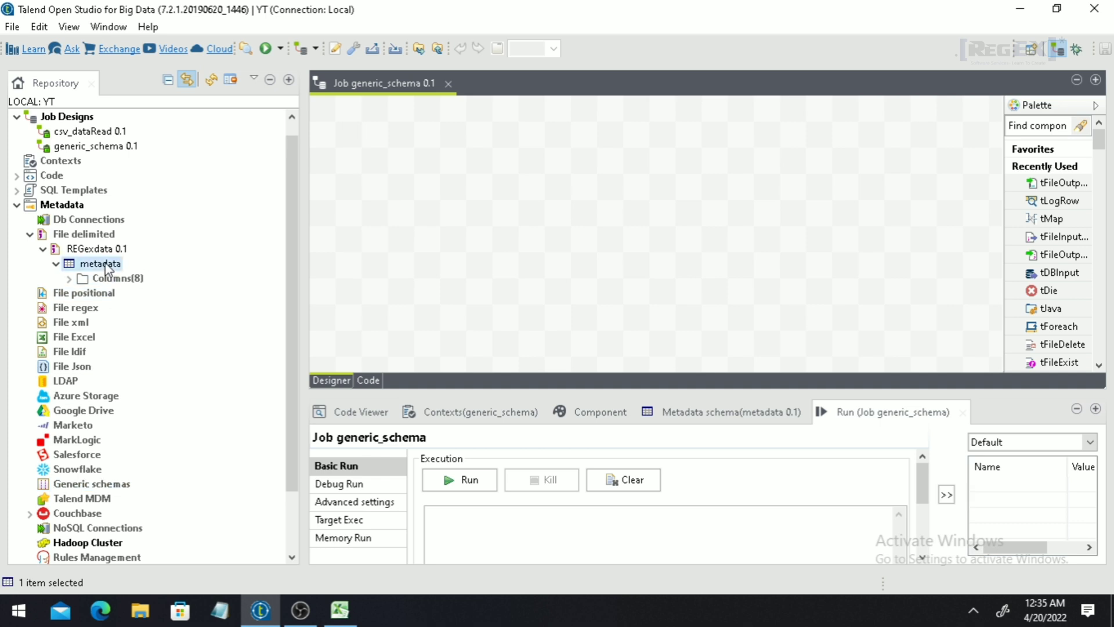
pyautogui.rightClick(105, 266)
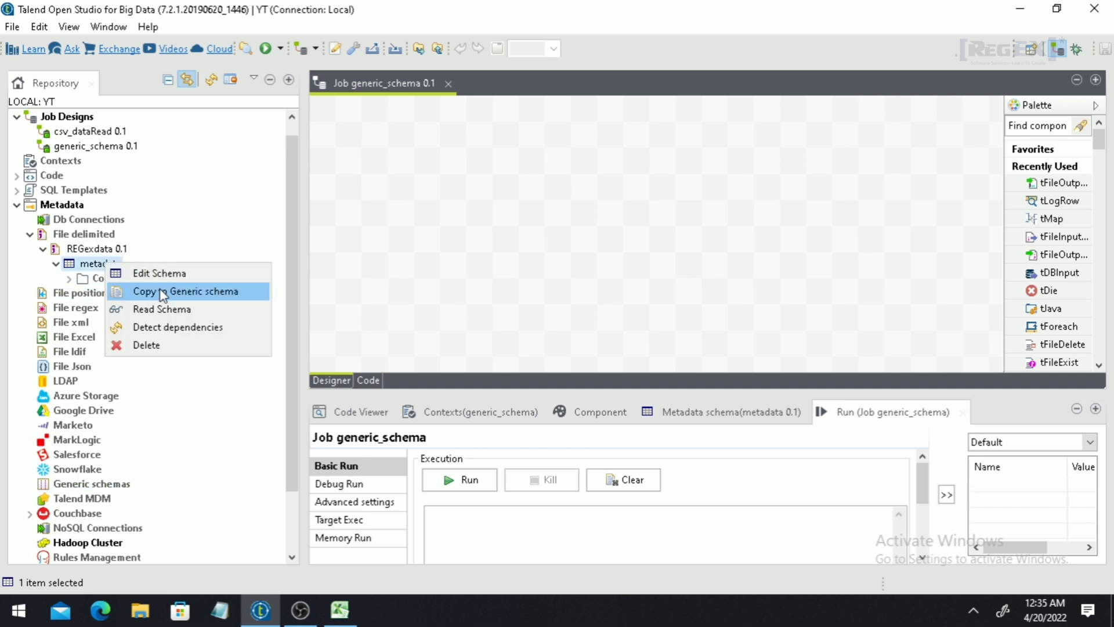
pyautogui.click(162, 293)
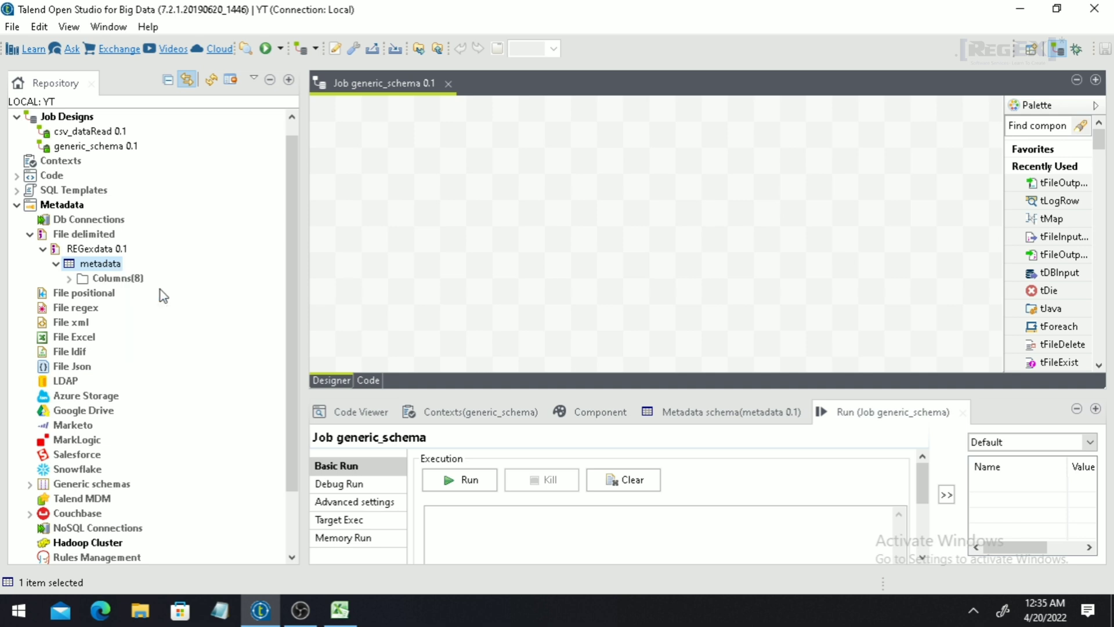
# Open the REGexdata generic schema and review its column definitions, leaving it without changes.
pyautogui.click(30, 485)
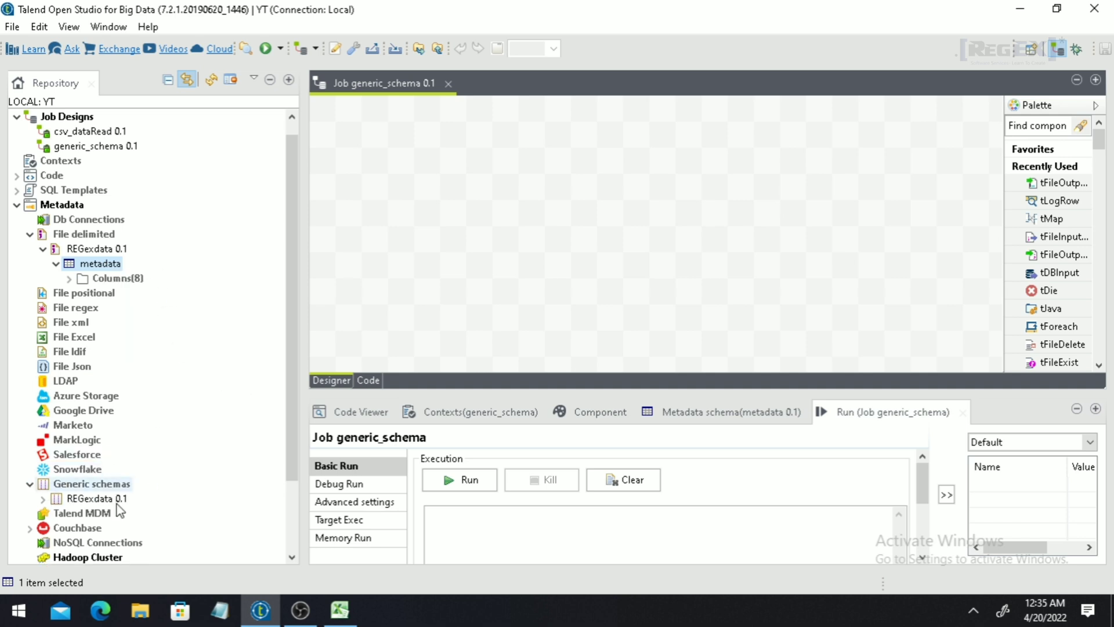
pyautogui.scroll(-1, 174, 447)
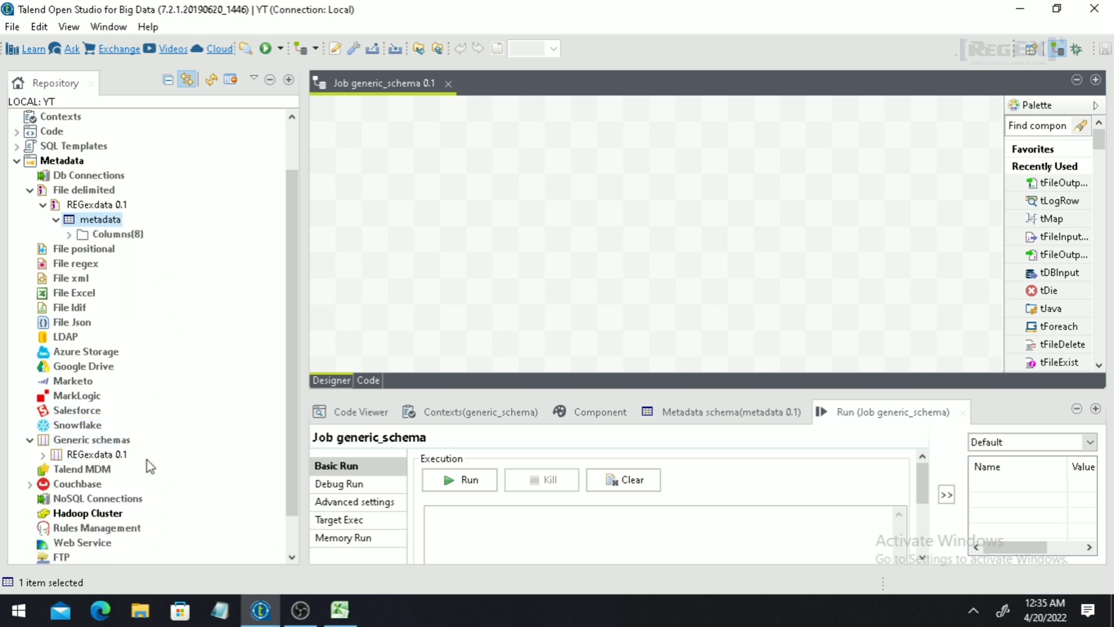
pyautogui.click(93, 456)
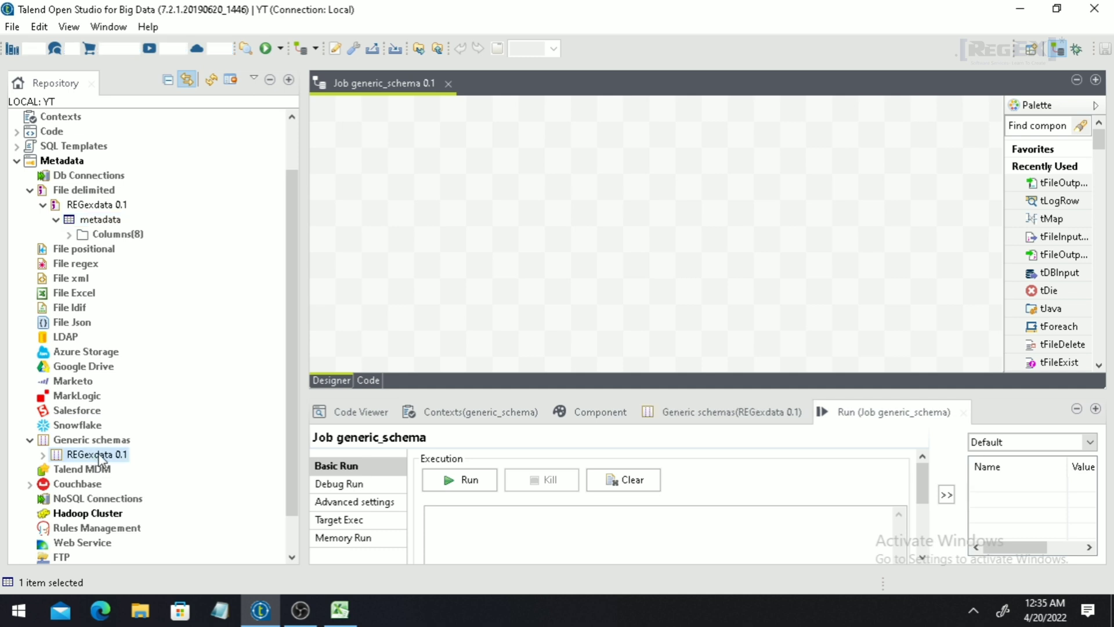
pyautogui.doubleClick(100, 455)
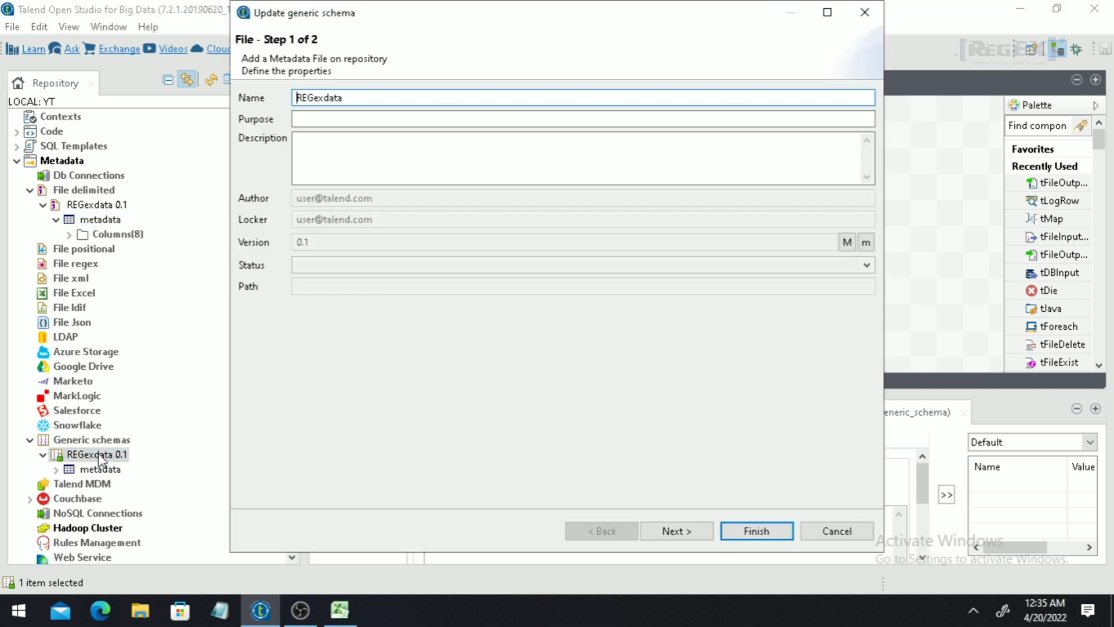
pyautogui.click(650, 531)
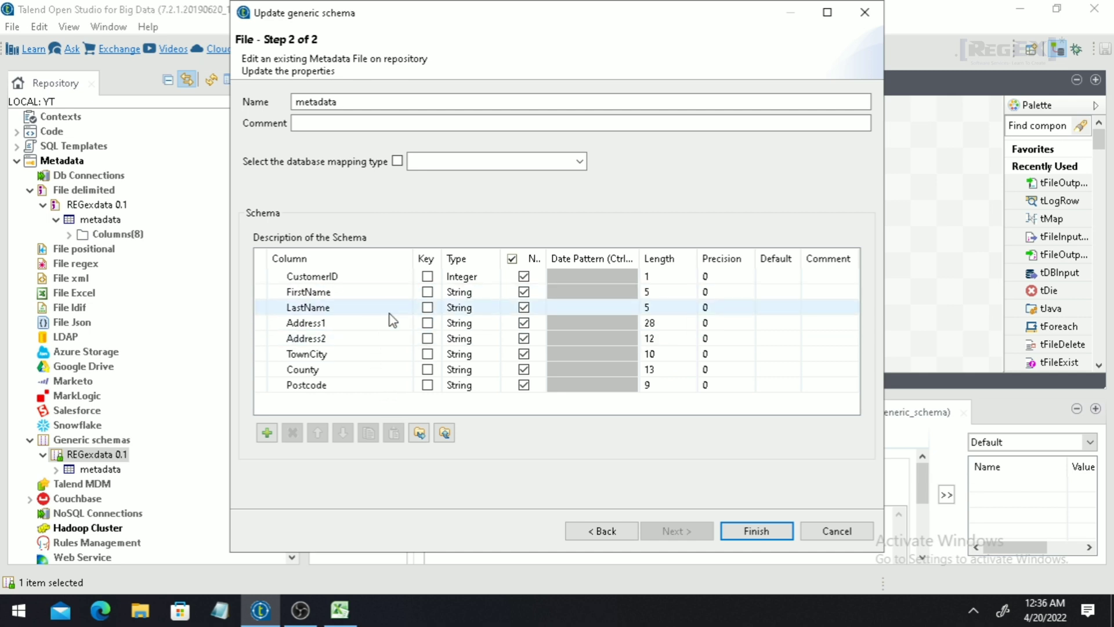
pyautogui.click(837, 531)
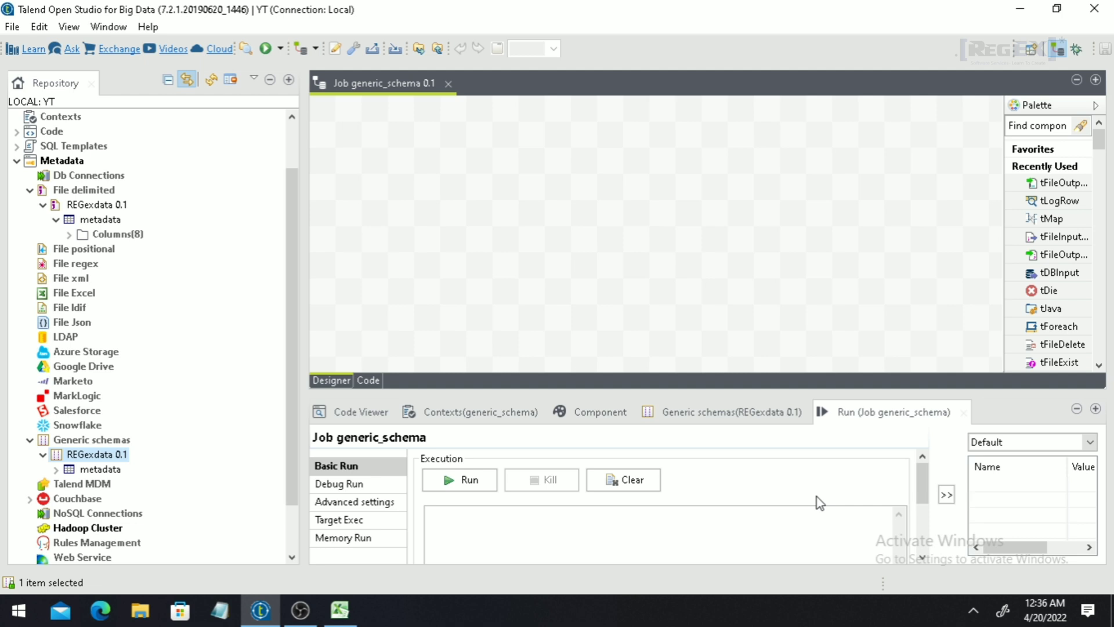
# Add the REGexdata delimited file to the generic_schema job as a tFileInputDelimited component.
pyautogui.click(524, 230)
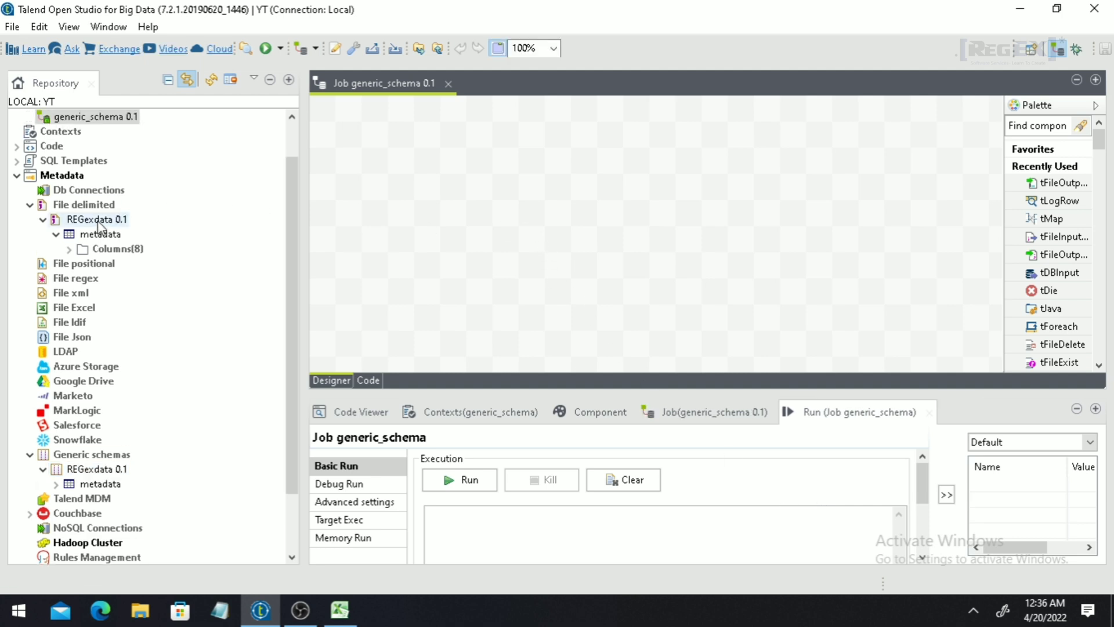
pyautogui.click(105, 221)
pyautogui.moveTo(500, 245); pyautogui.dragTo(501, 244)
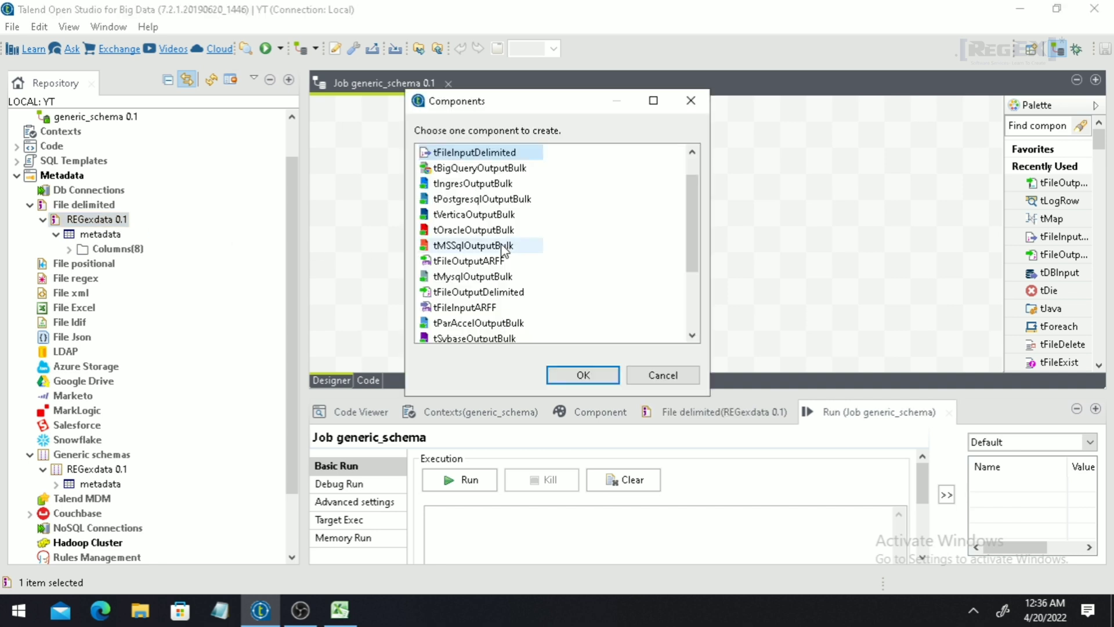
pyautogui.click(606, 378)
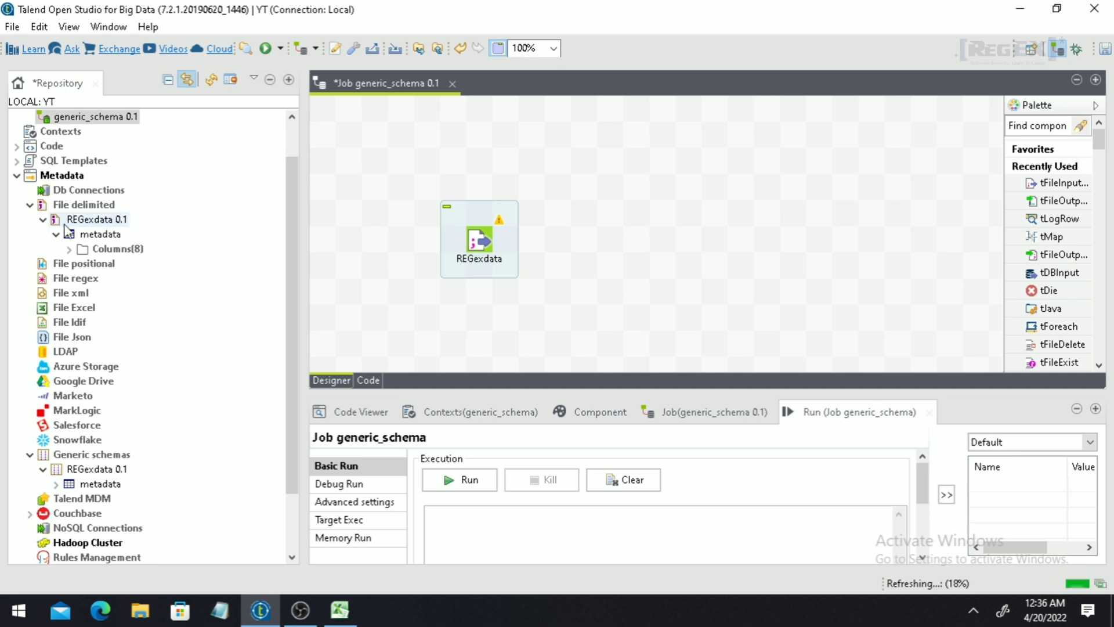
pyautogui.moveTo(90, 224); pyautogui.dragTo(618, 238)
pyautogui.click(444, 160)
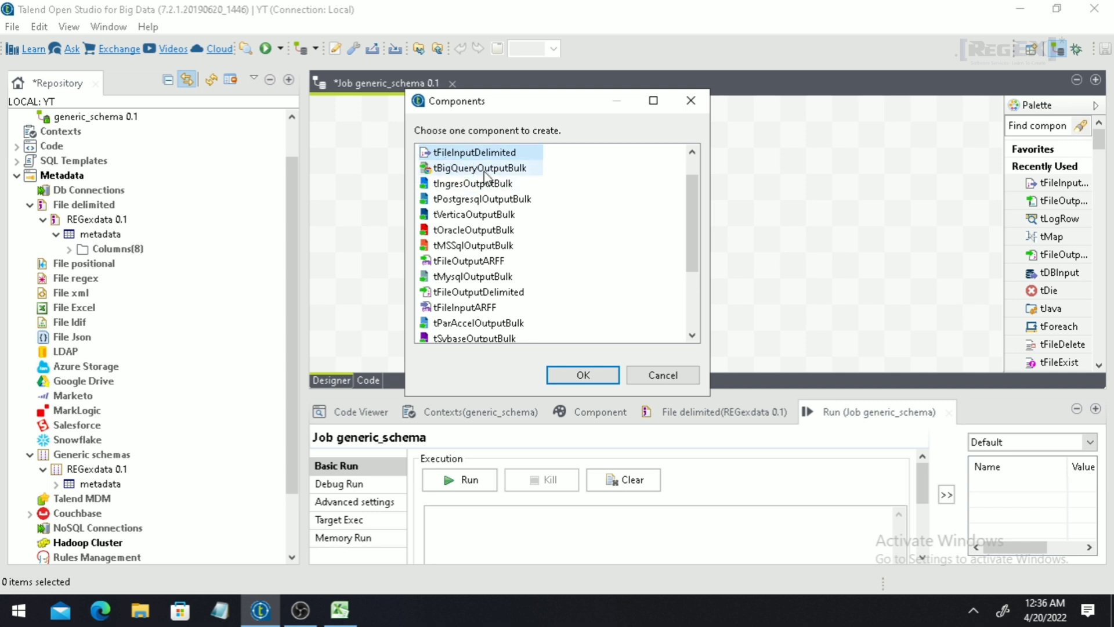
pyautogui.click(561, 376)
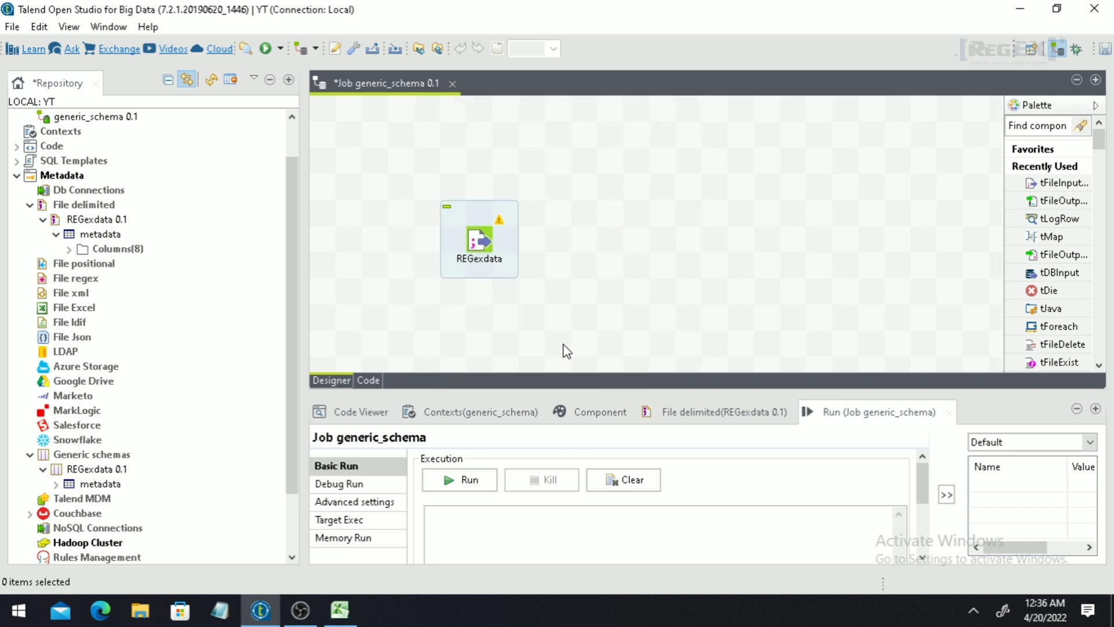
pyautogui.click(481, 251)
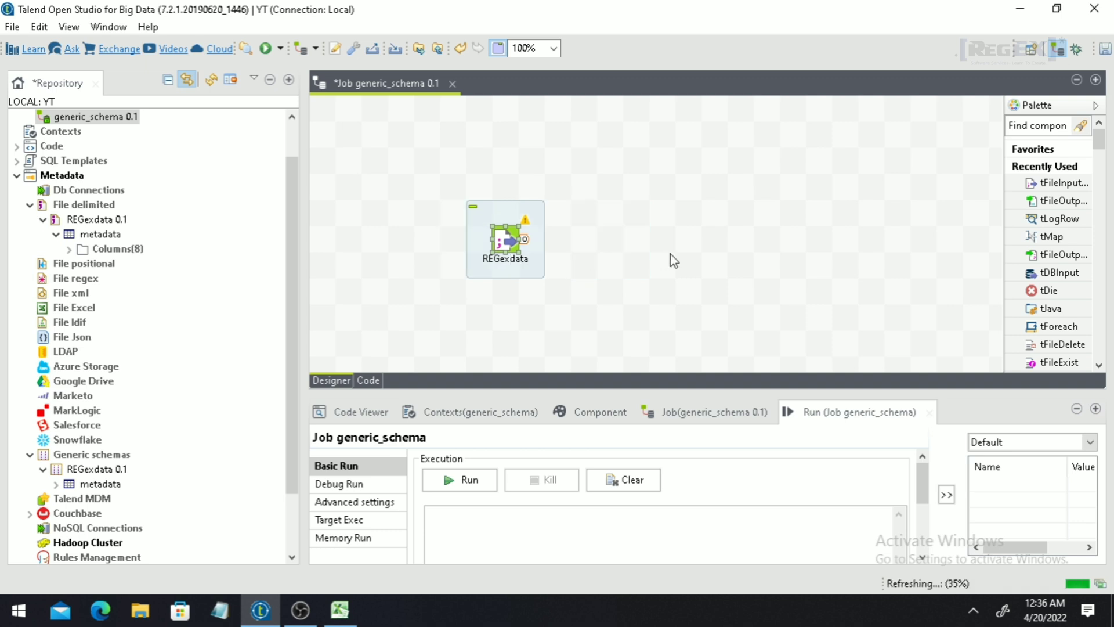
# Add a tFileOutputExcel component to the job, to the right of the REGexdata input component.
pyautogui.click(767, 250)
pyautogui.write('t')
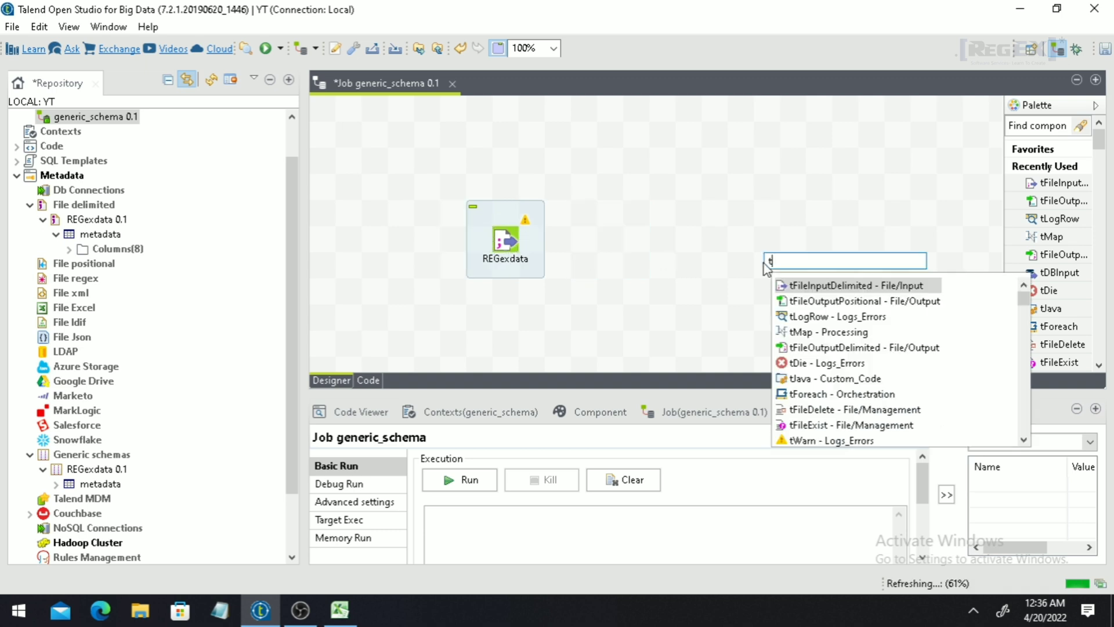
pyautogui.write('exce')
pyautogui.press('Down')
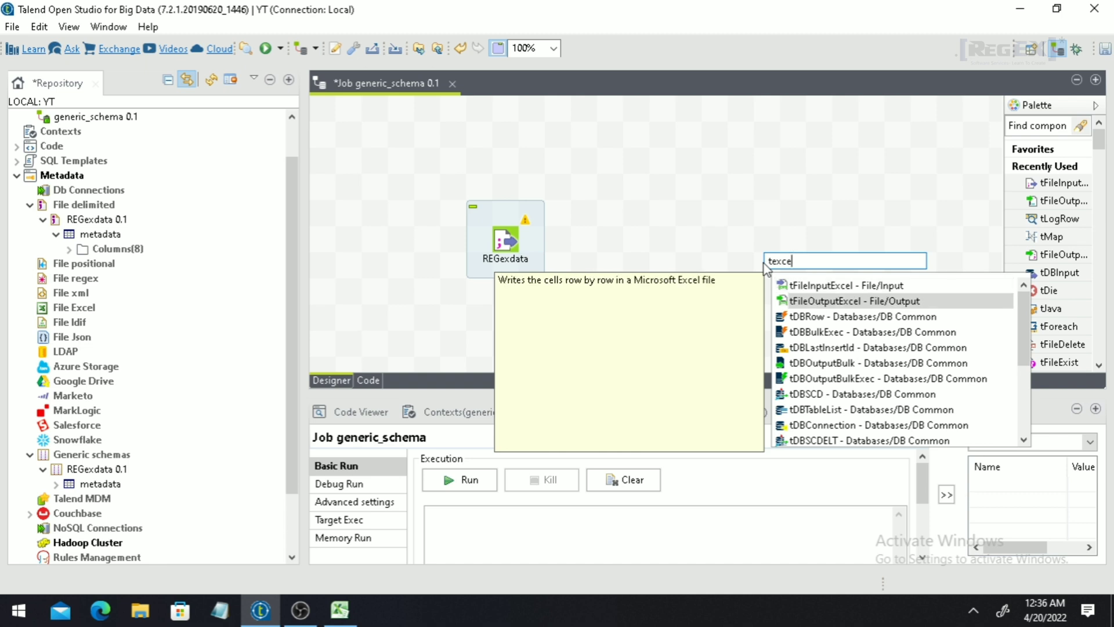
pyautogui.press('Return')
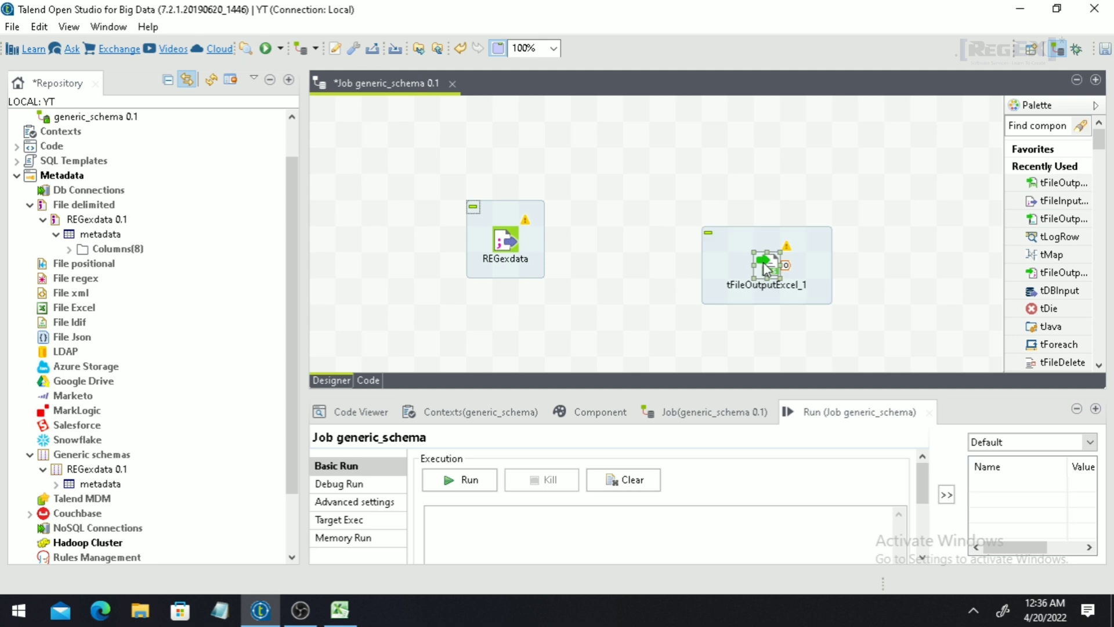
# Inspect the file name and built-in schema in the basic settings of tFileOutputExcel_1, leaving the schema without changes.
pyautogui.doubleClick(764, 263)
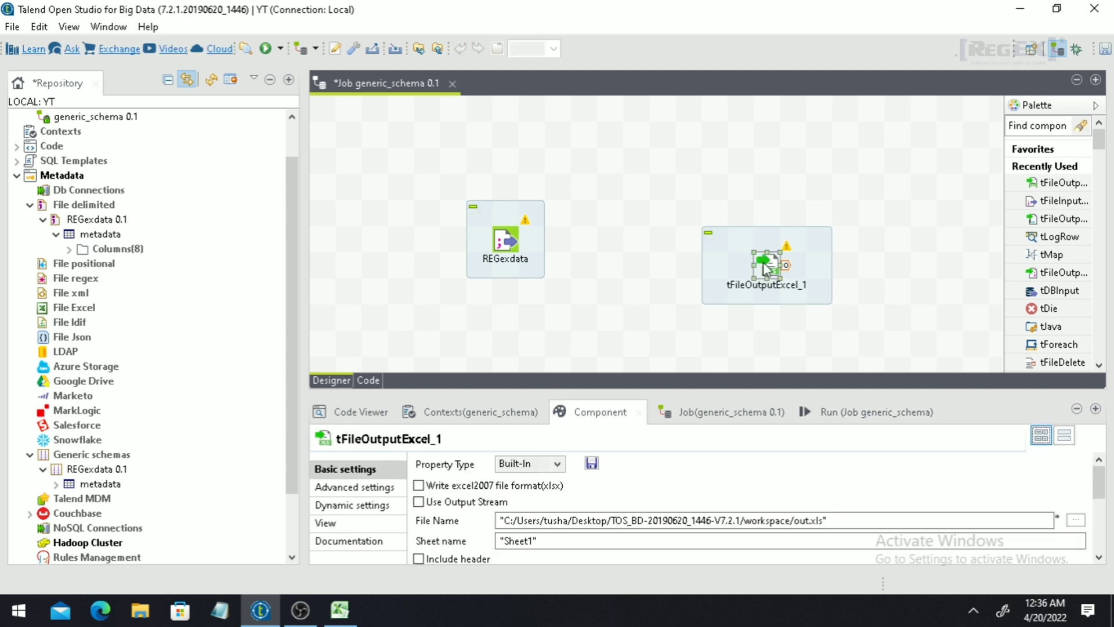
pyautogui.moveTo(836, 521); pyautogui.dragTo(563, 517)
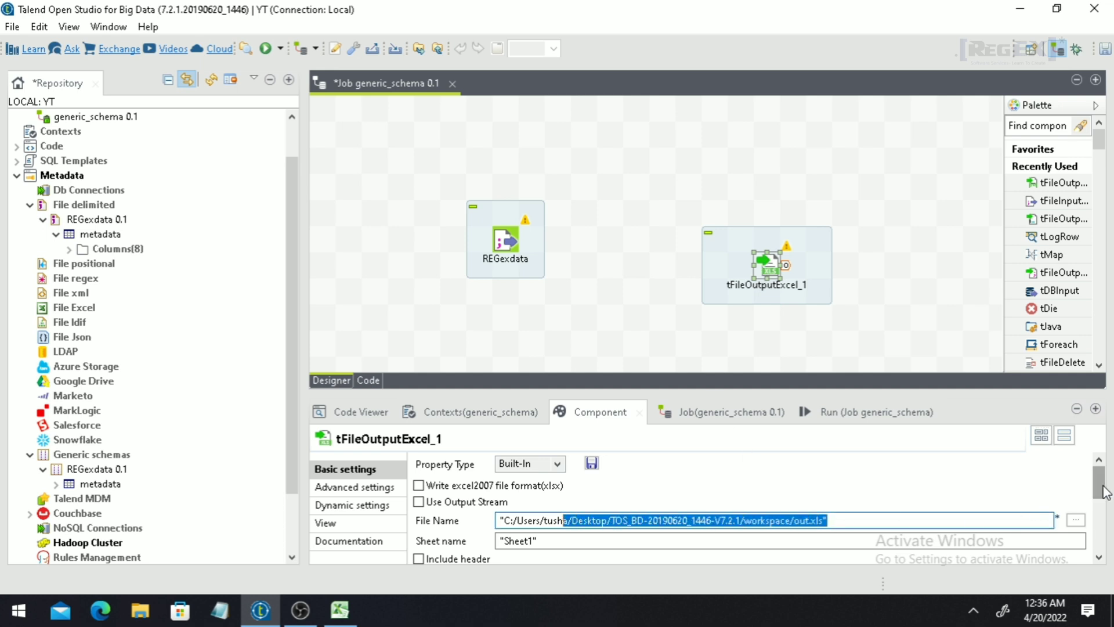
pyautogui.moveTo(1103, 486); pyautogui.dragTo(1105, 529)
pyautogui.scroll(-1, 497, 534)
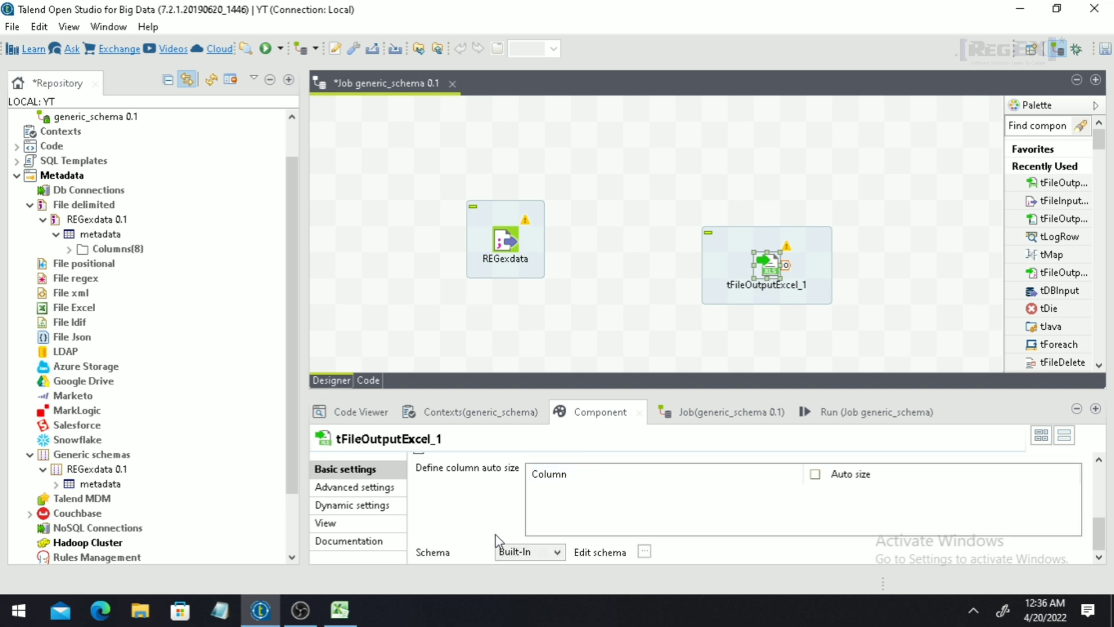
pyautogui.click(645, 552)
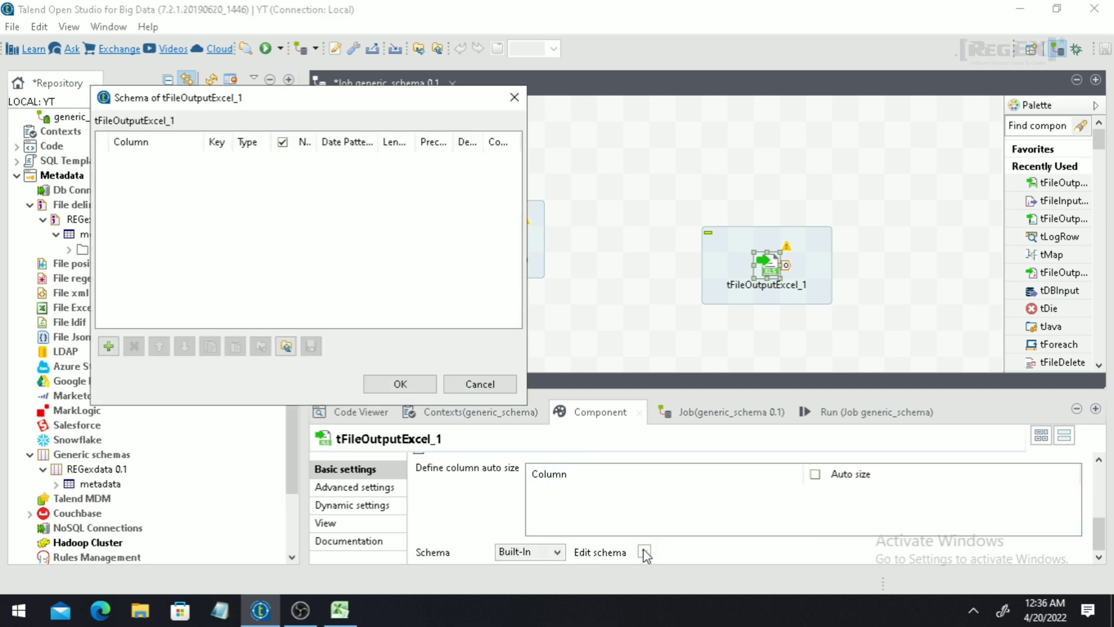
pyautogui.click(482, 384)
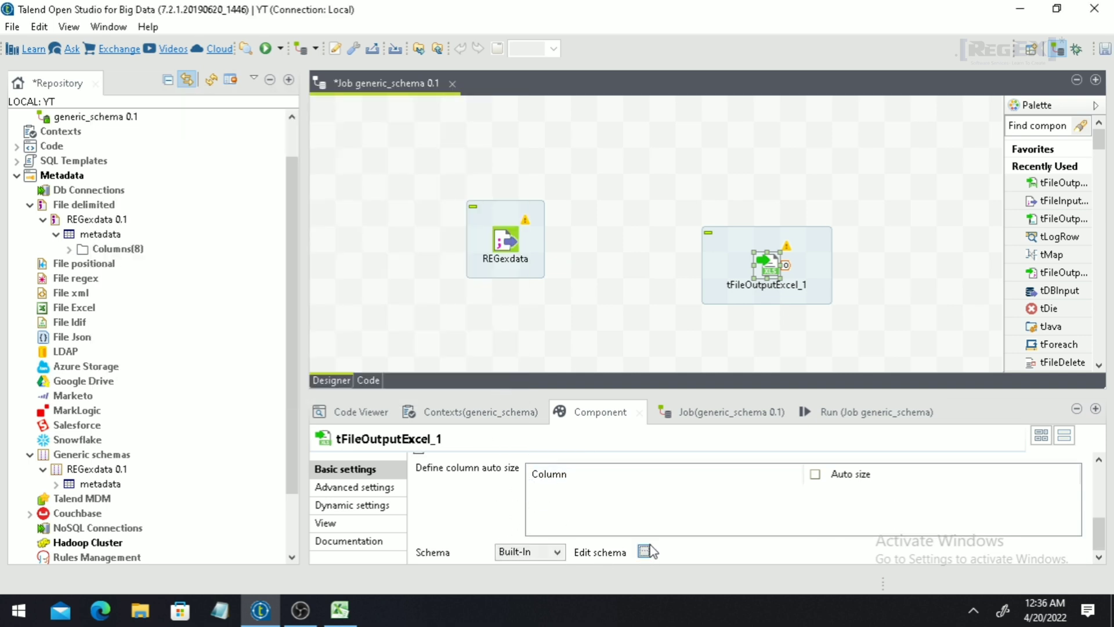
# Connect the REGexdata input component to tFileOutputExcel_1 with a Main row.
pyautogui.click(645, 552)
pyautogui.click(452, 329)
pyautogui.click(509, 241)
pyautogui.rightClick(508, 239)
pyautogui.moveTo(580, 250)
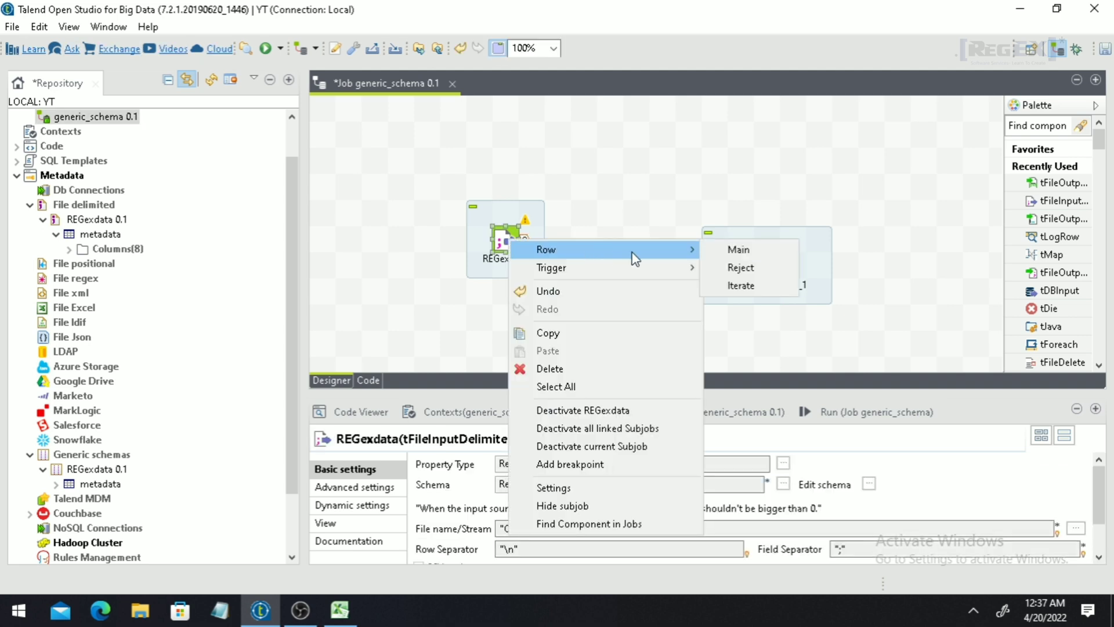
pyautogui.click(746, 249)
pyautogui.click(771, 268)
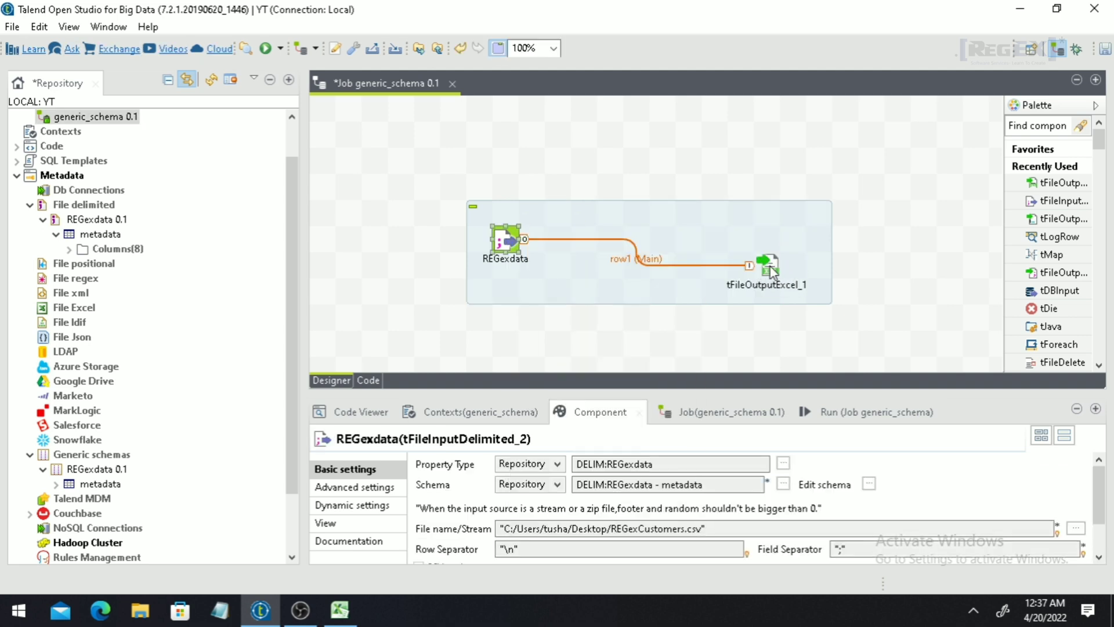
# Delete all eight output columns, CustomerID through Postcode, from the built-in schema of tFileOutputExcel_1.
pyautogui.click(769, 268)
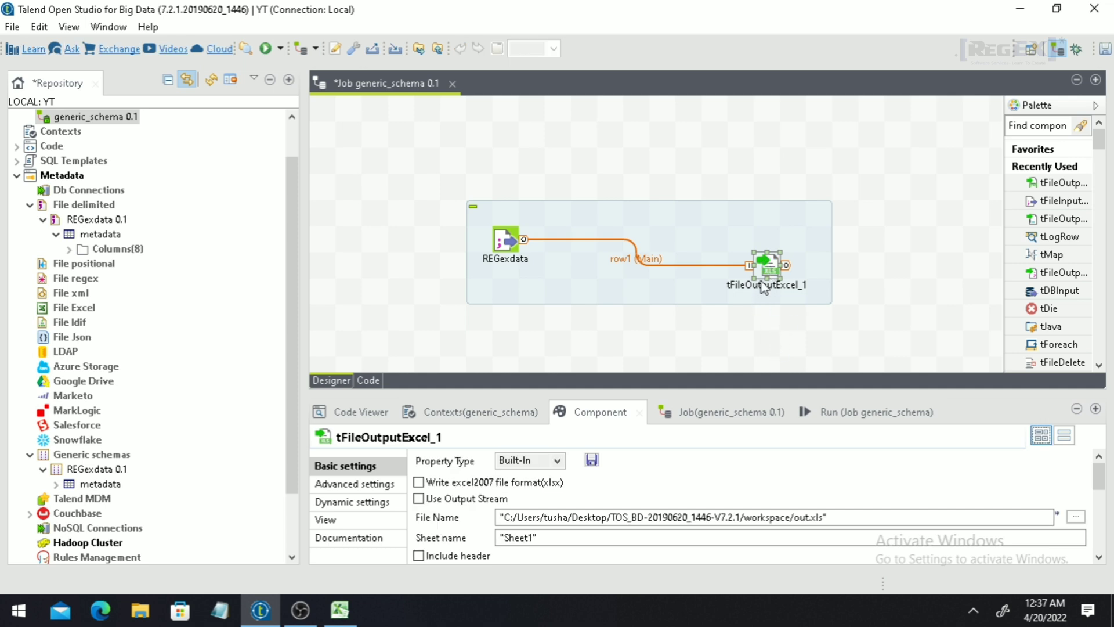
pyautogui.scroll(-6, 638, 507)
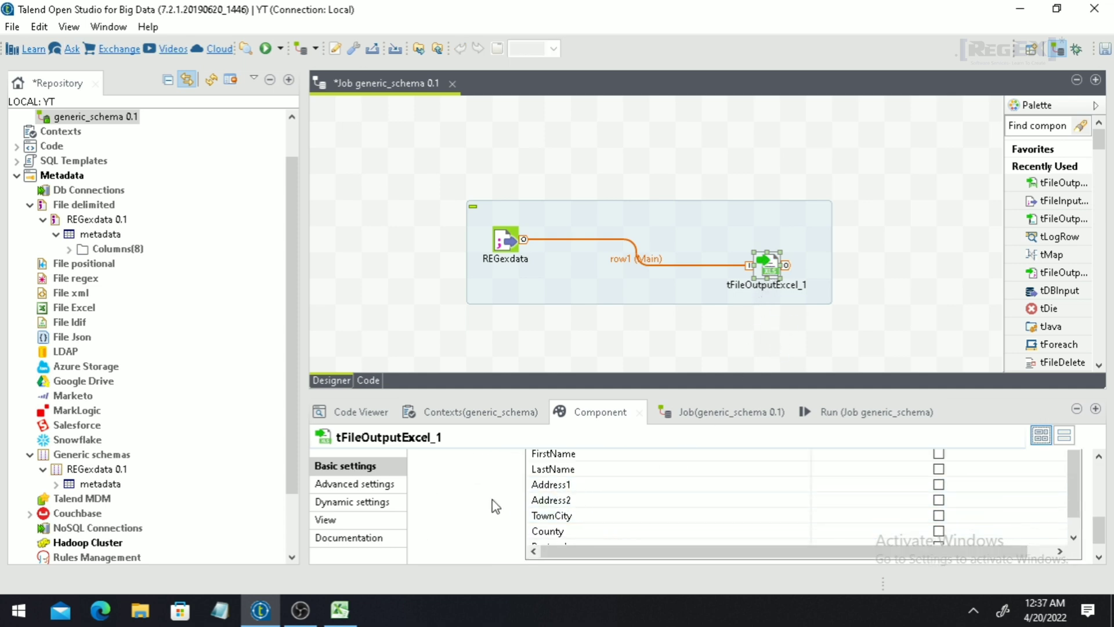
pyautogui.scroll(5, 498, 506)
pyautogui.scroll(-6, 506, 534)
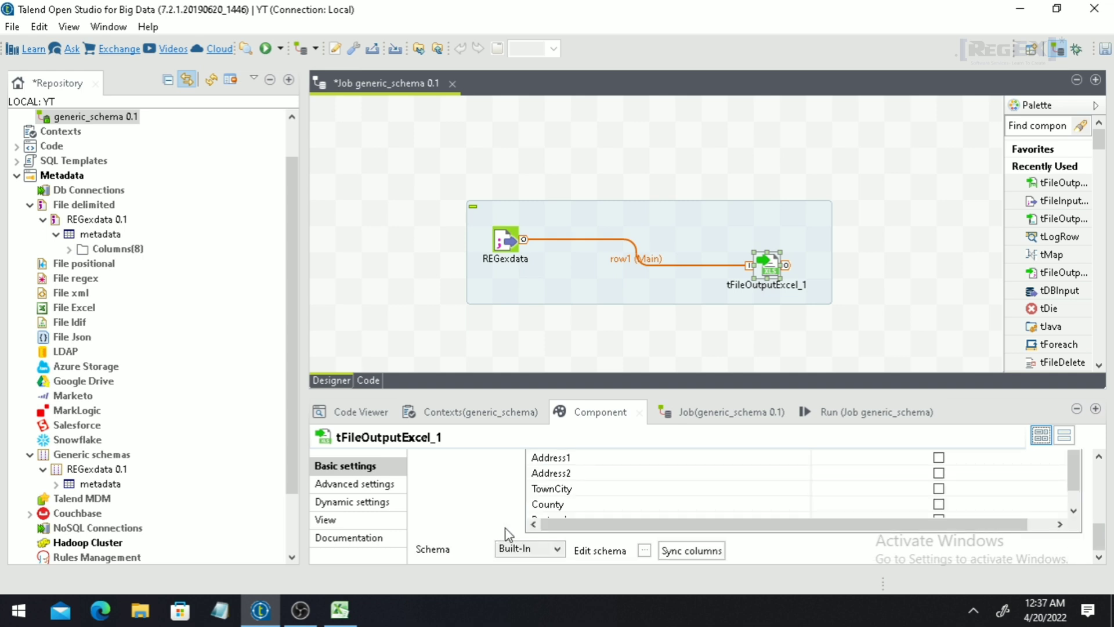
pyautogui.click(645, 550)
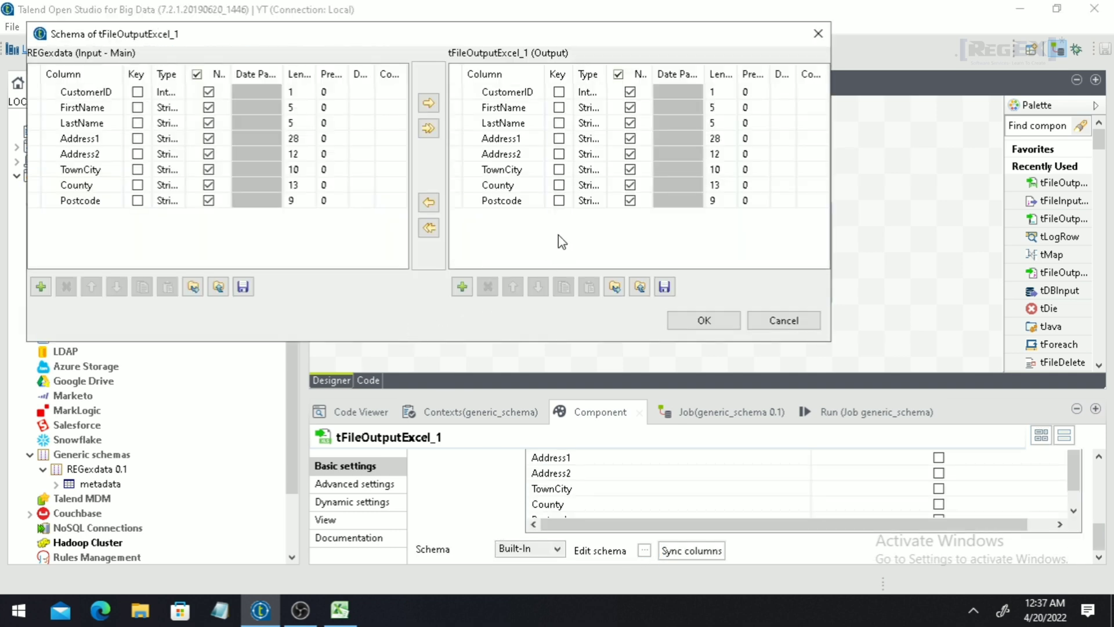
pyautogui.click(504, 91)
pyautogui.keyDown('shift'); pyautogui.click(537, 203); pyautogui.keyUp('shift')
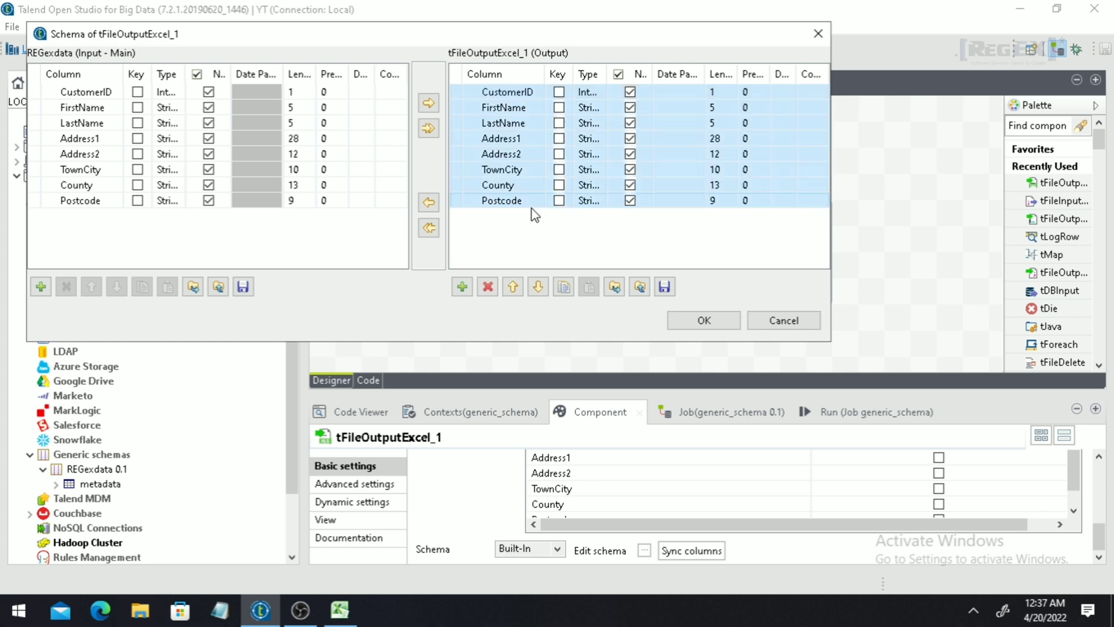
pyautogui.click(488, 286)
pyautogui.click(703, 331)
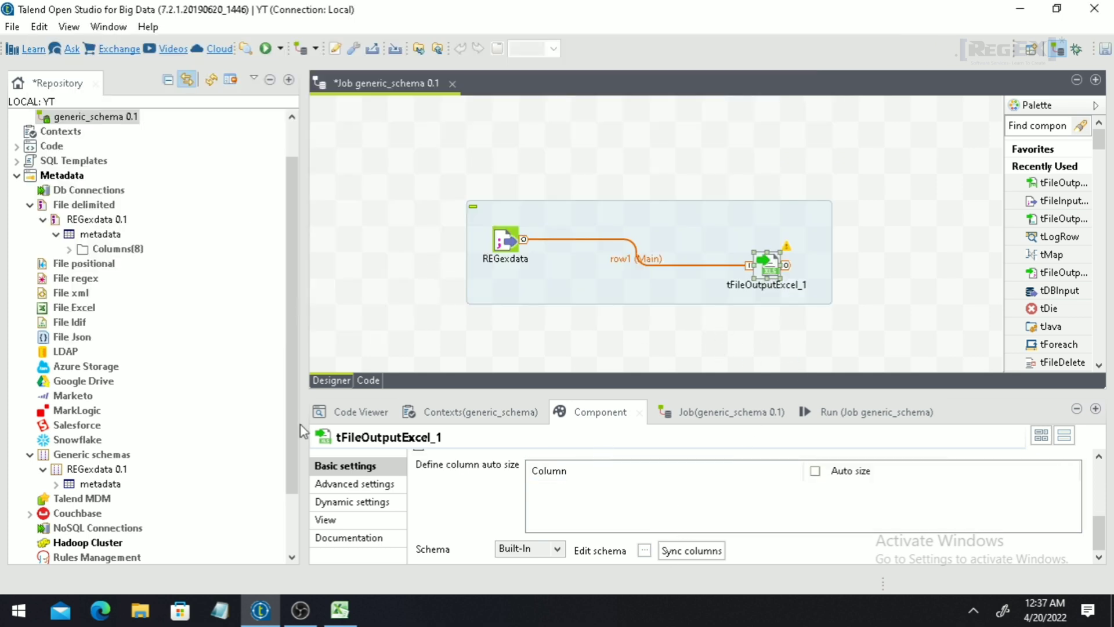
# Apply the metadata schema of the REGexdata generic schema to tFileOutputExcel_1 as its repository schema.
pyautogui.click(548, 552)
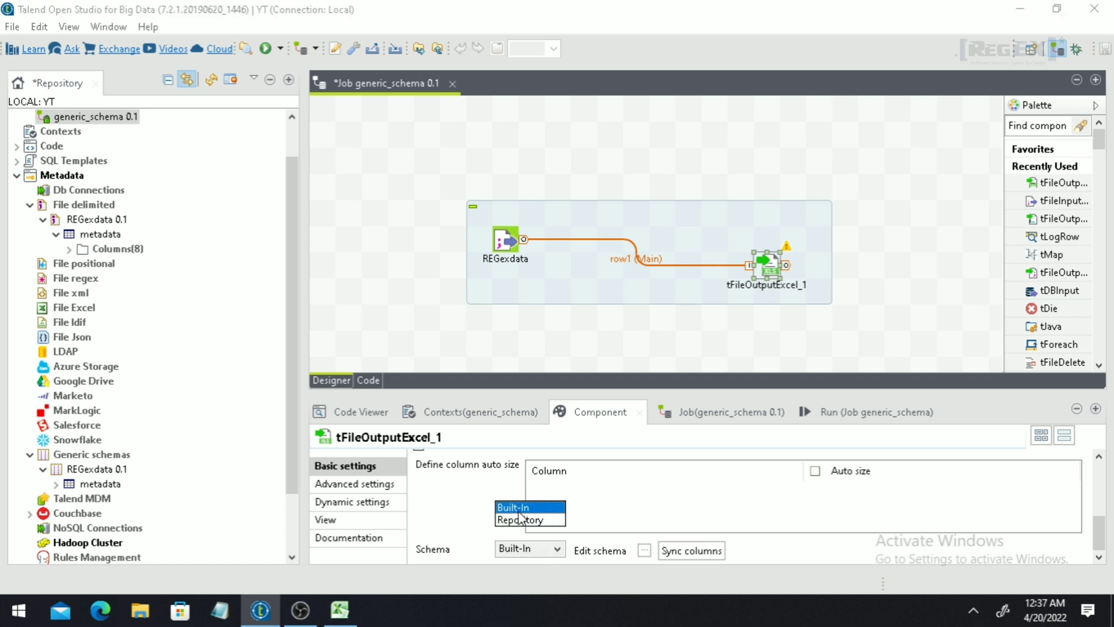
pyautogui.click(441, 501)
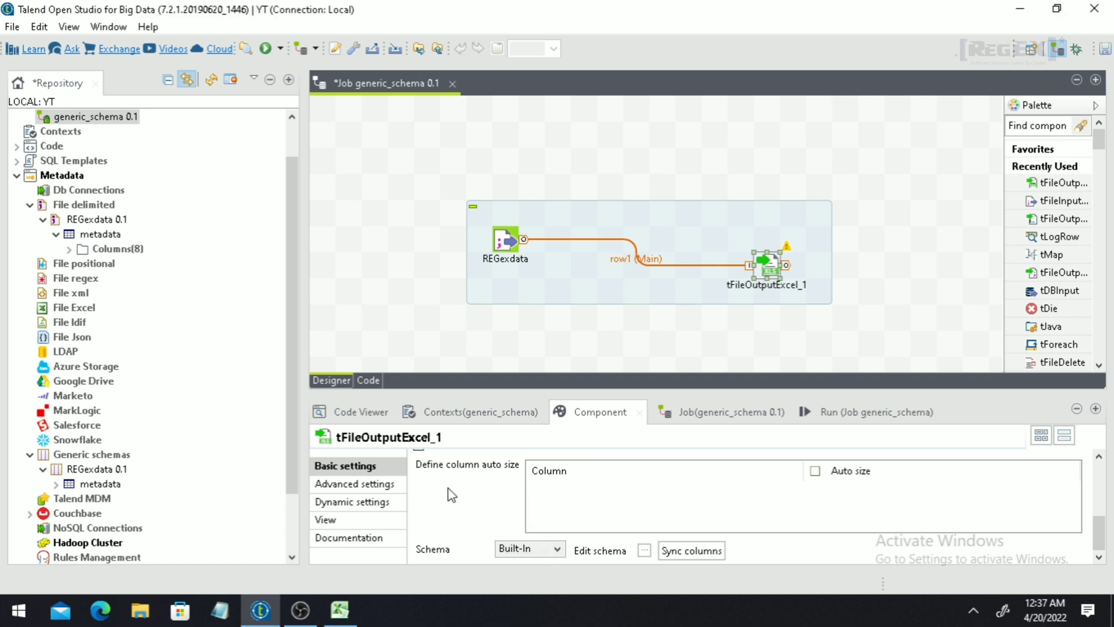
pyautogui.click(93, 470)
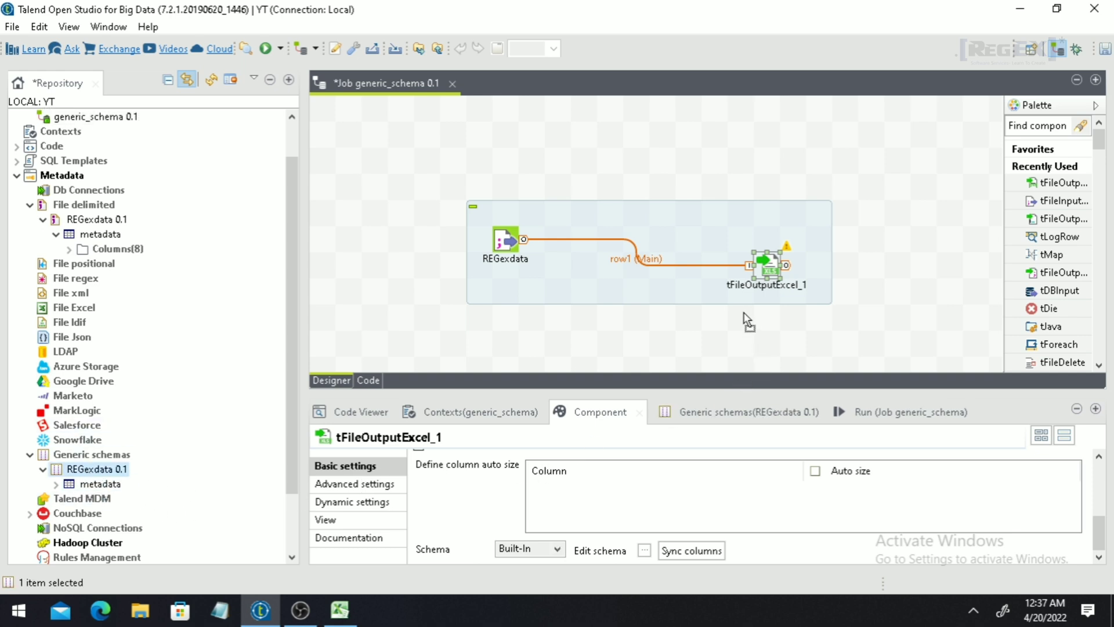
pyautogui.click(771, 267)
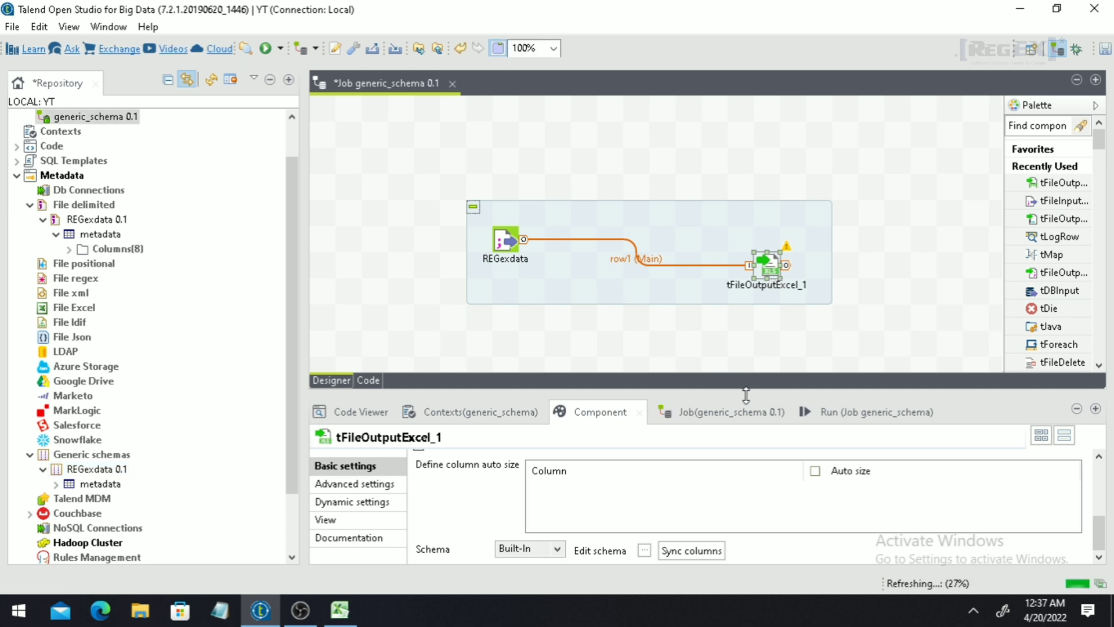
pyautogui.click(119, 488)
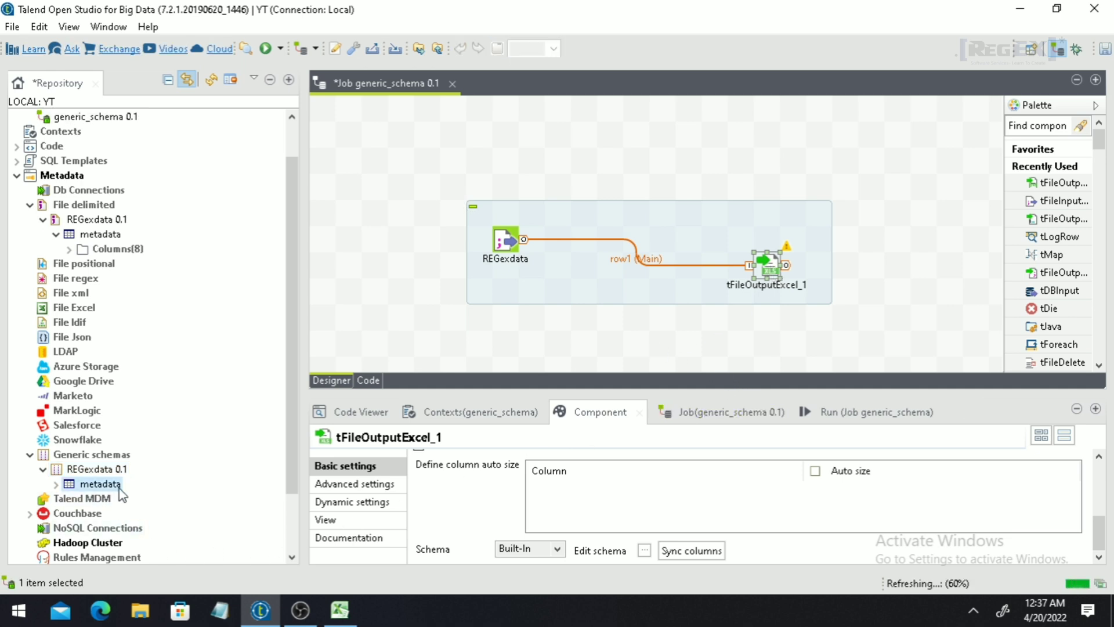
pyautogui.moveTo(120, 489); pyautogui.dragTo(770, 266)
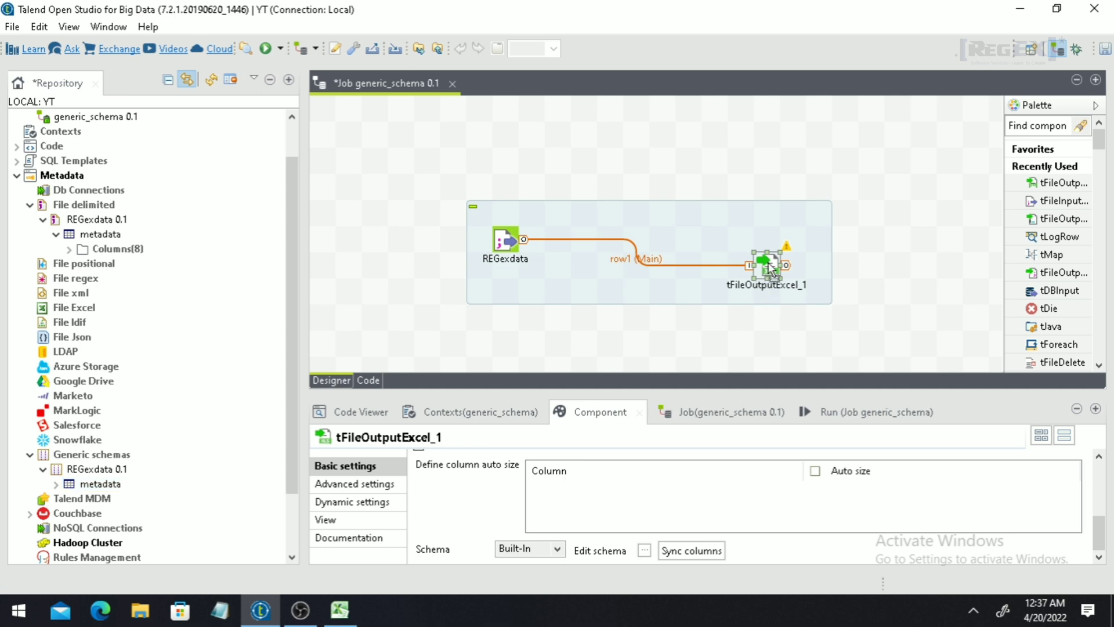
pyautogui.scroll(-3, 434, 510)
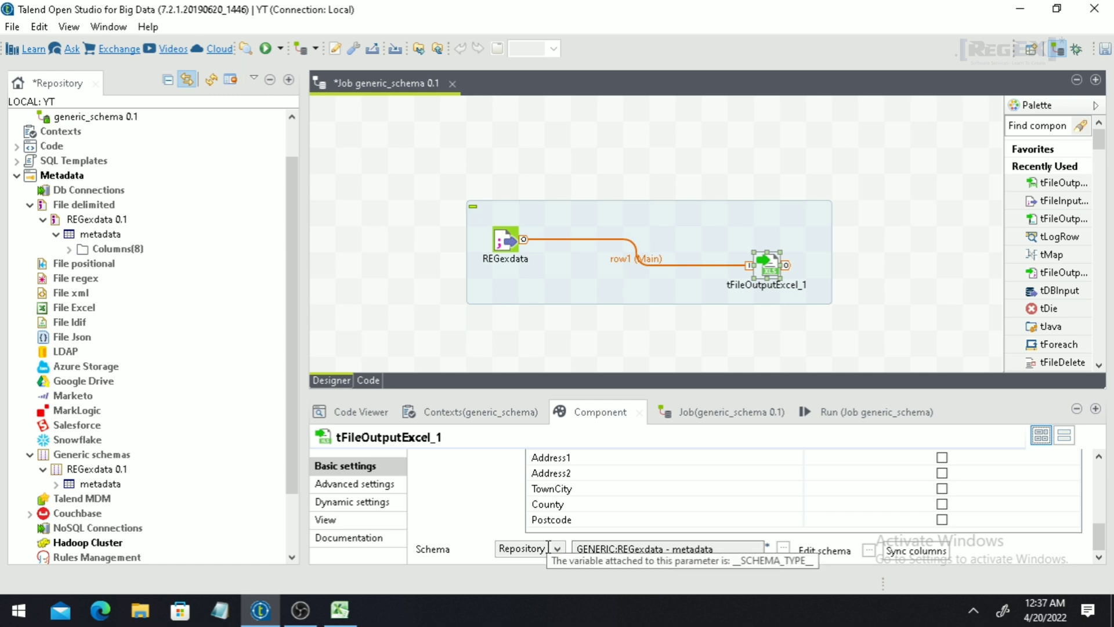
# Check the repository schema reference of tFileOutputExcel_1 and view its input and output columns, leaving them without changes.
pyautogui.moveTo(624, 549); pyautogui.dragTo(732, 551)
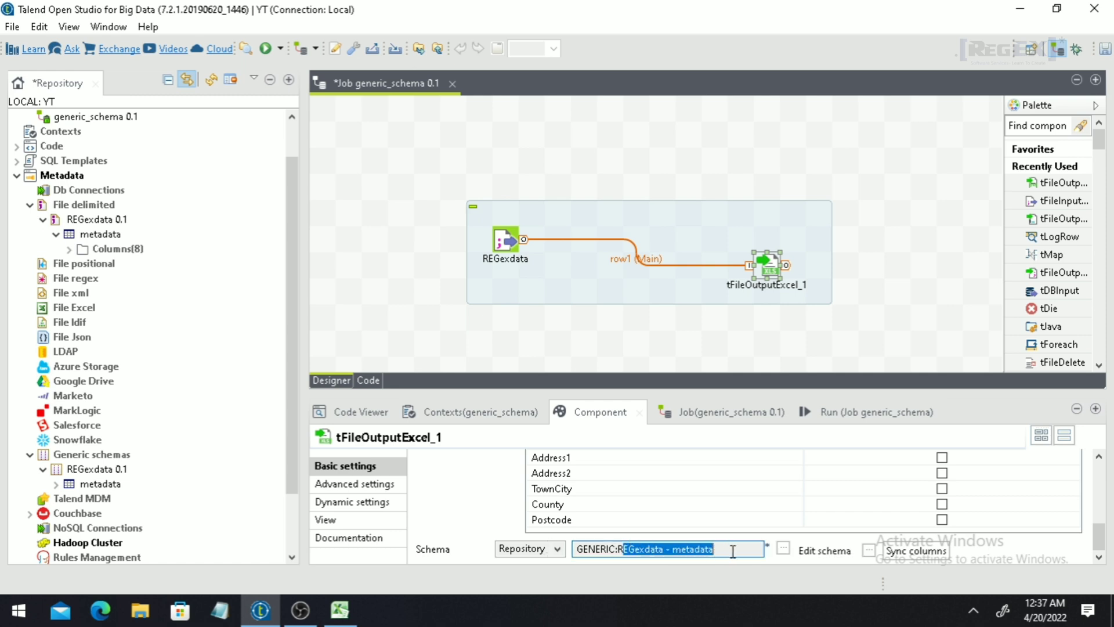
pyautogui.click(707, 550)
pyautogui.moveTo(611, 549); pyautogui.dragTo(663, 550)
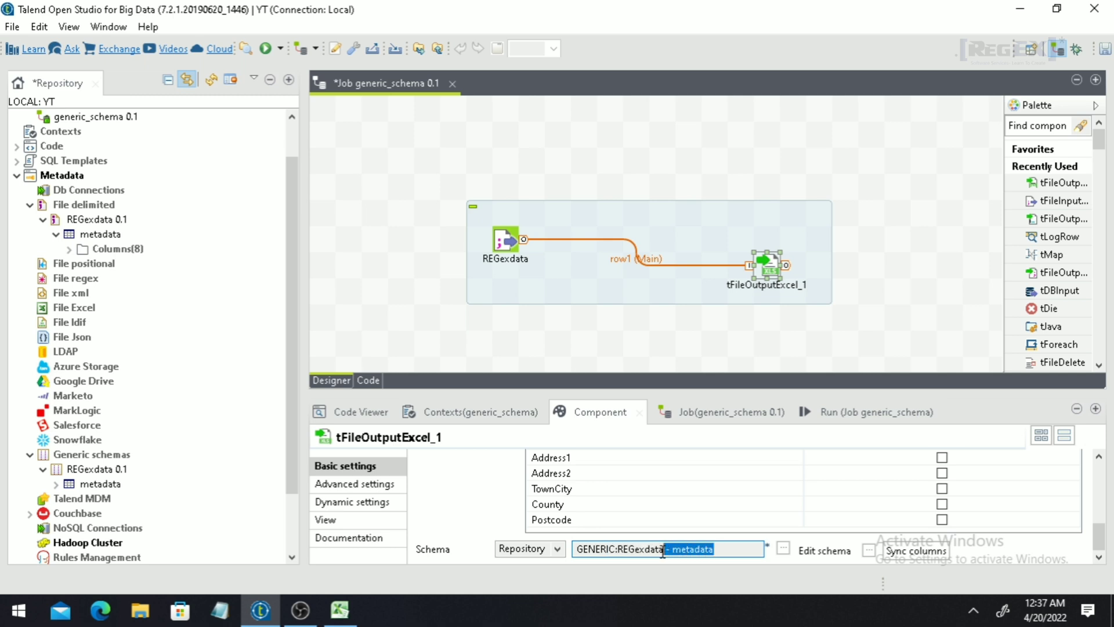
pyautogui.click(868, 552)
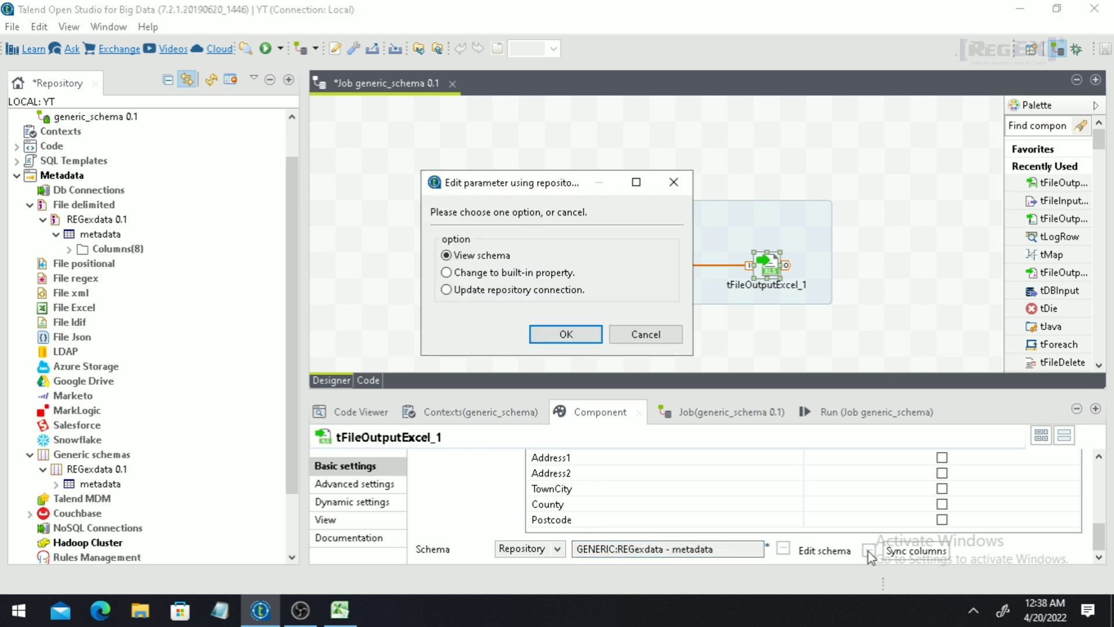
pyautogui.click(592, 340)
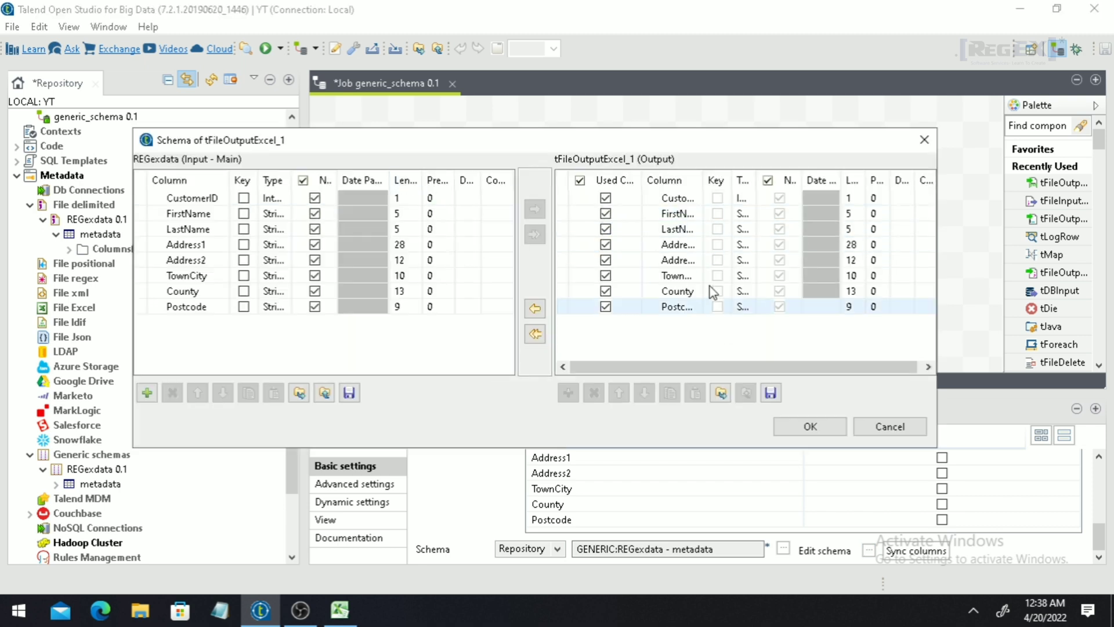
pyautogui.click(881, 427)
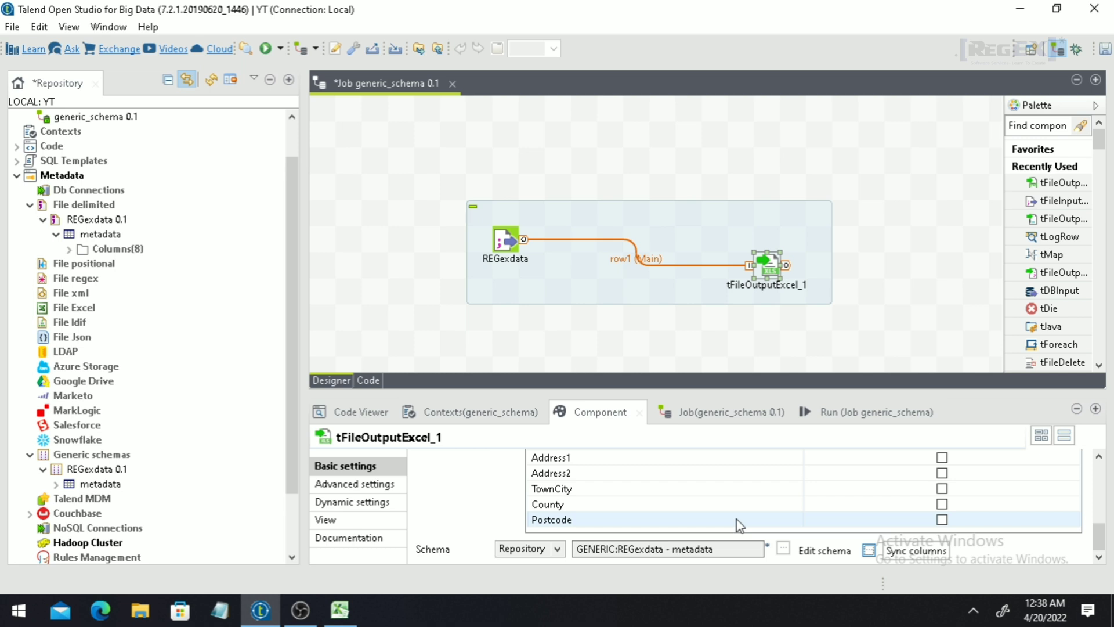
# Export the REGexdata delimited file's metadata schema to the Desktop as an XML file named regexData_metadata, leaving the schema itself without changes.
pyautogui.click(102, 234)
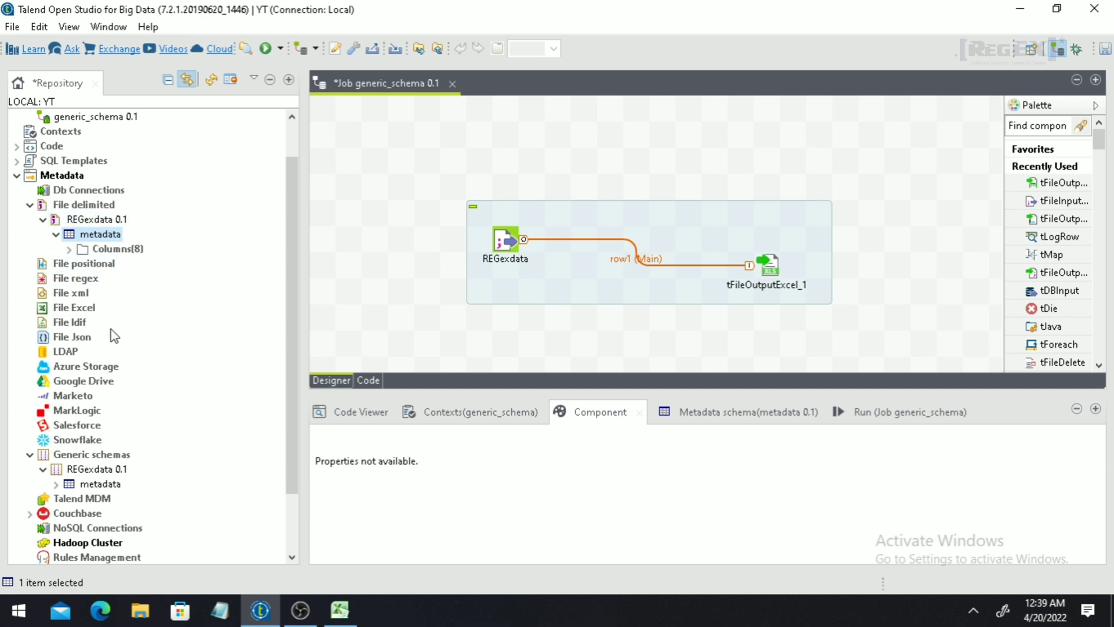
pyautogui.doubleClick(105, 234)
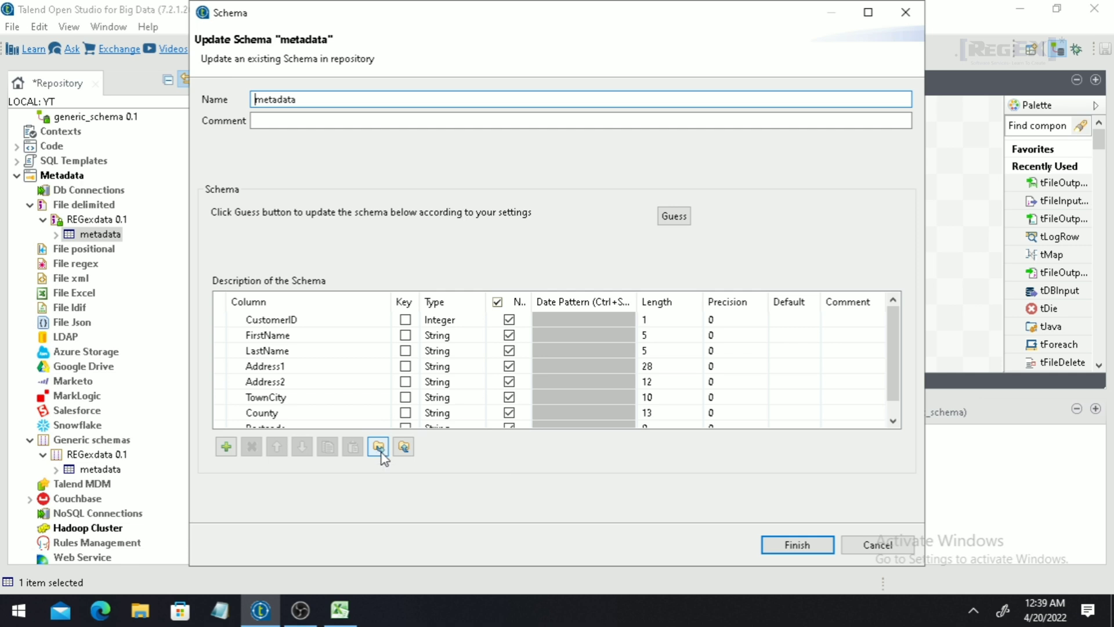
pyautogui.click(380, 449)
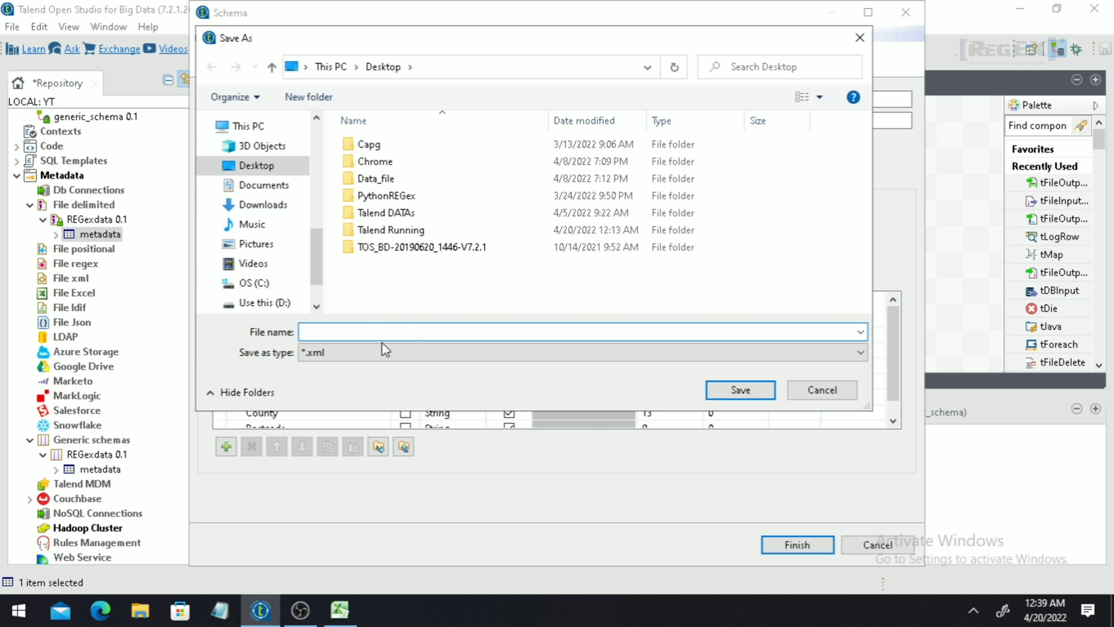
pyautogui.write('regex')
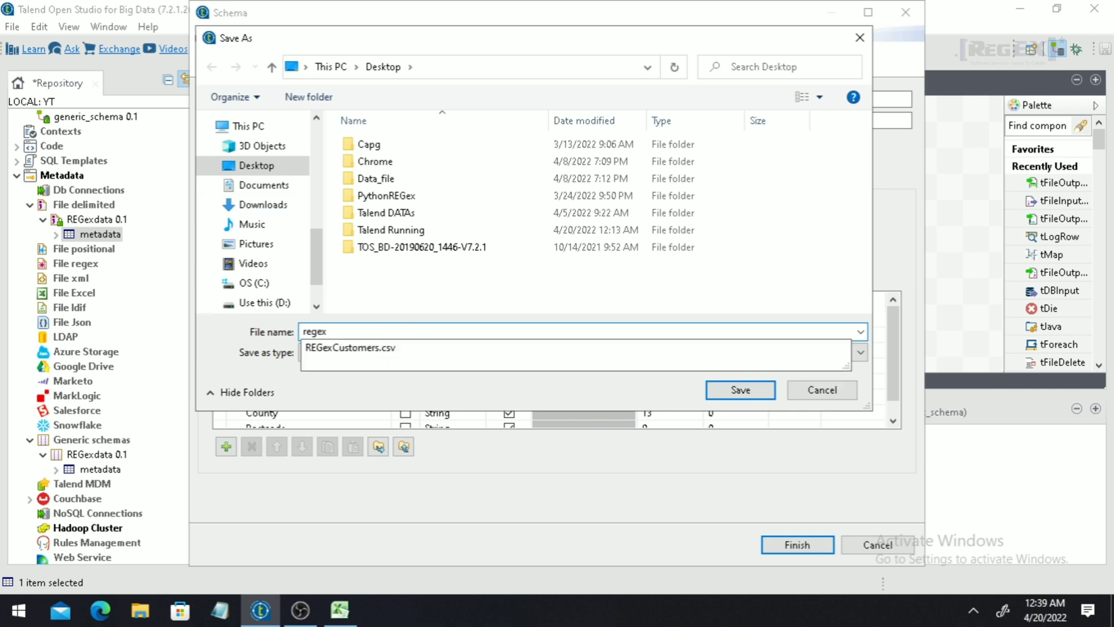
pyautogui.write('Data_metadata')
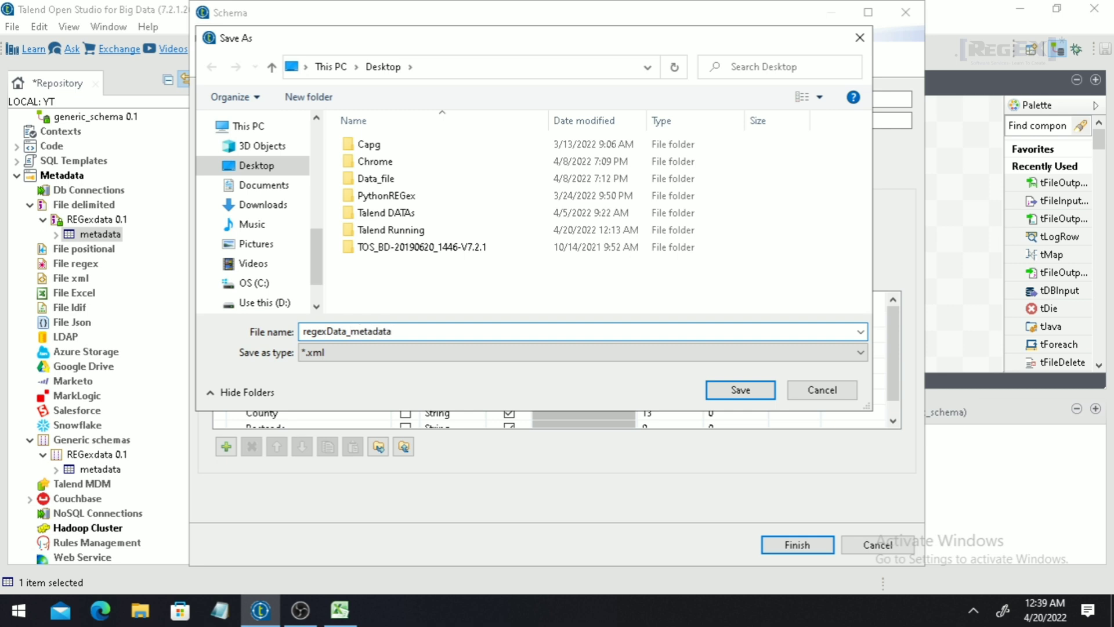
pyautogui.click(769, 392)
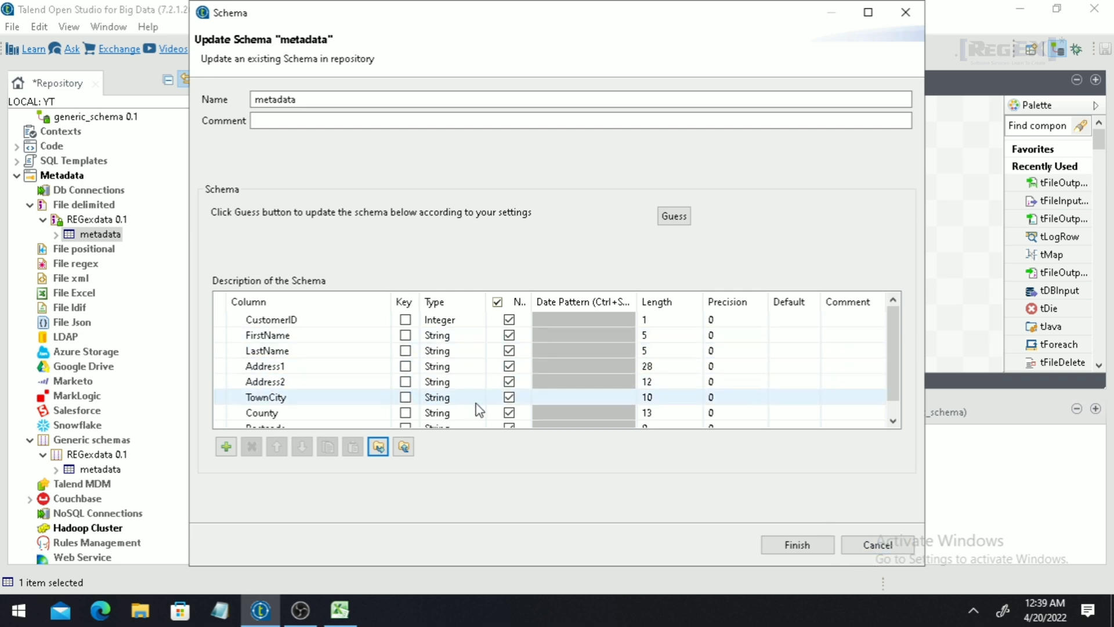
pyautogui.click(876, 546)
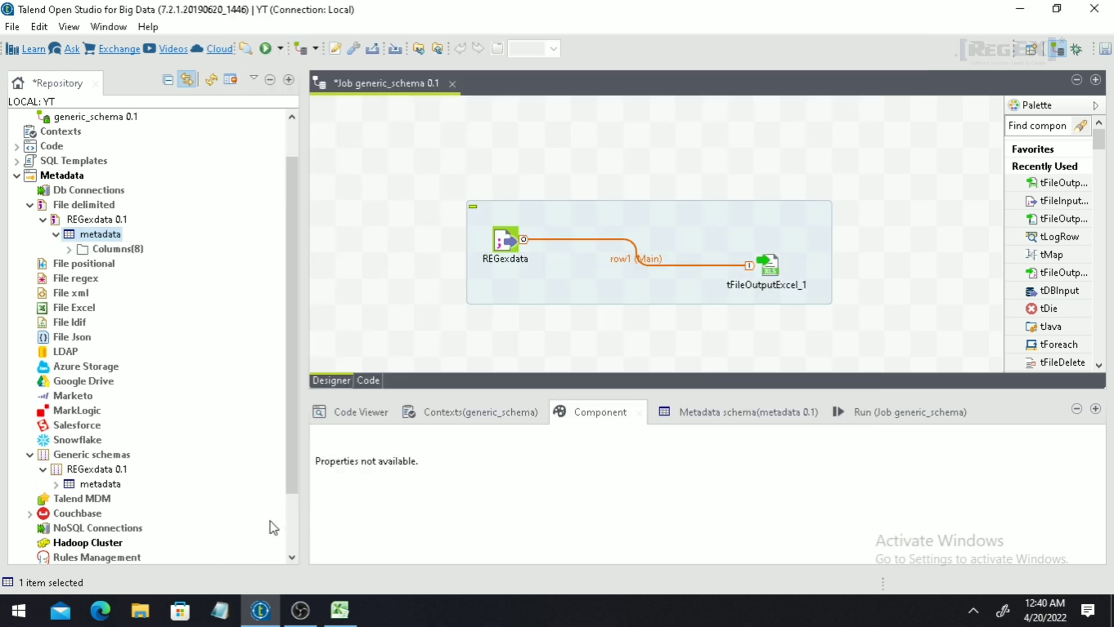
# Start a new generic schema from XML, loading the regexData_metadata file from the Desktop.
pyautogui.click(115, 458)
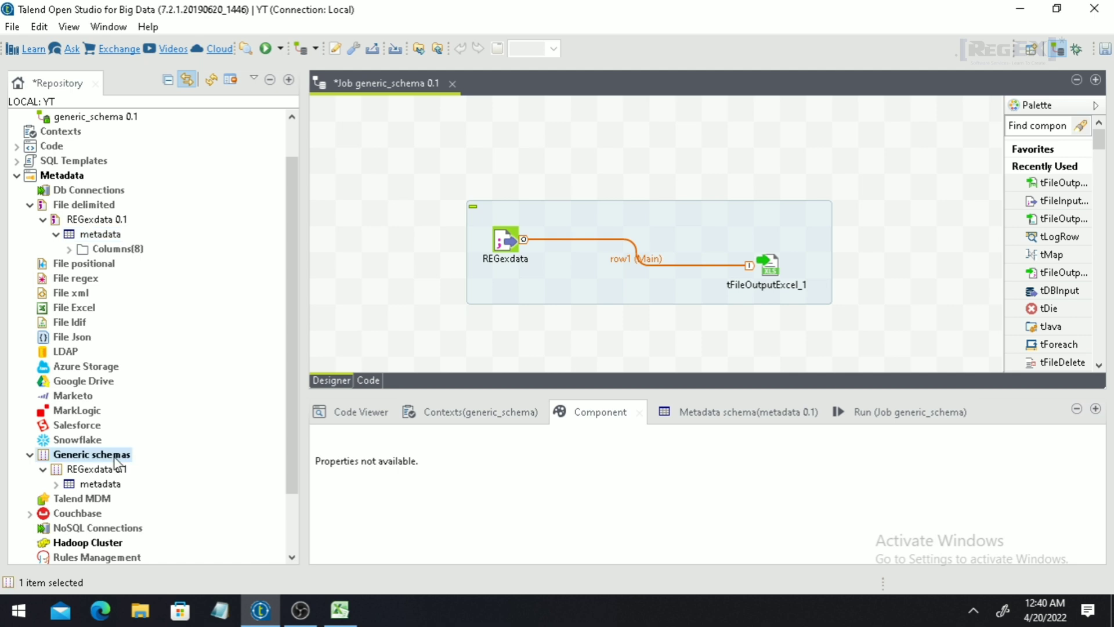
pyautogui.rightClick(115, 460)
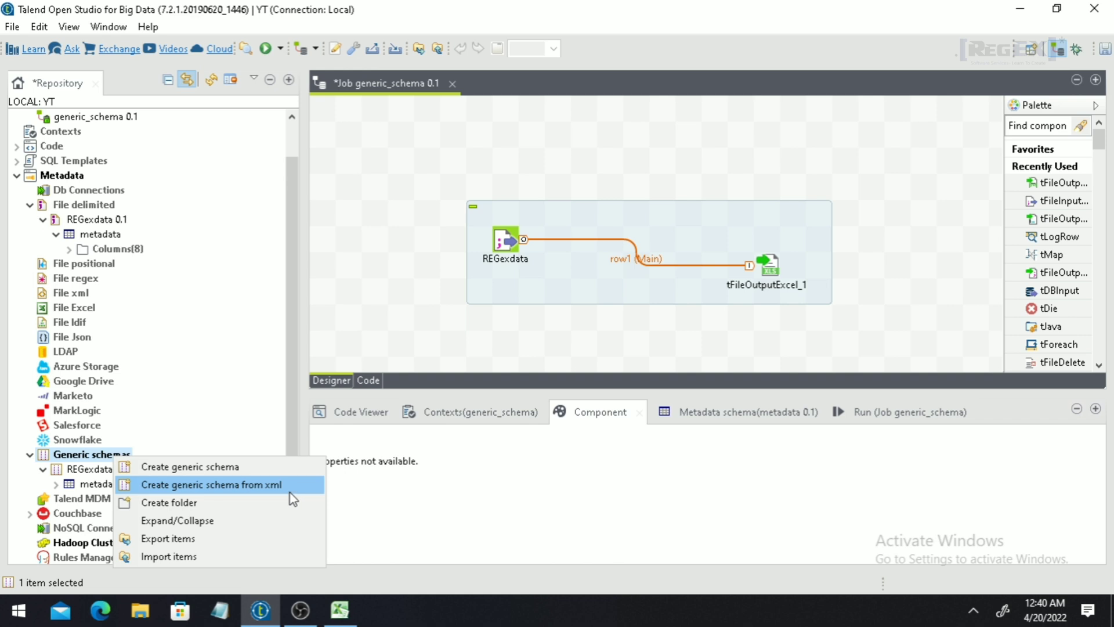
pyautogui.click(243, 488)
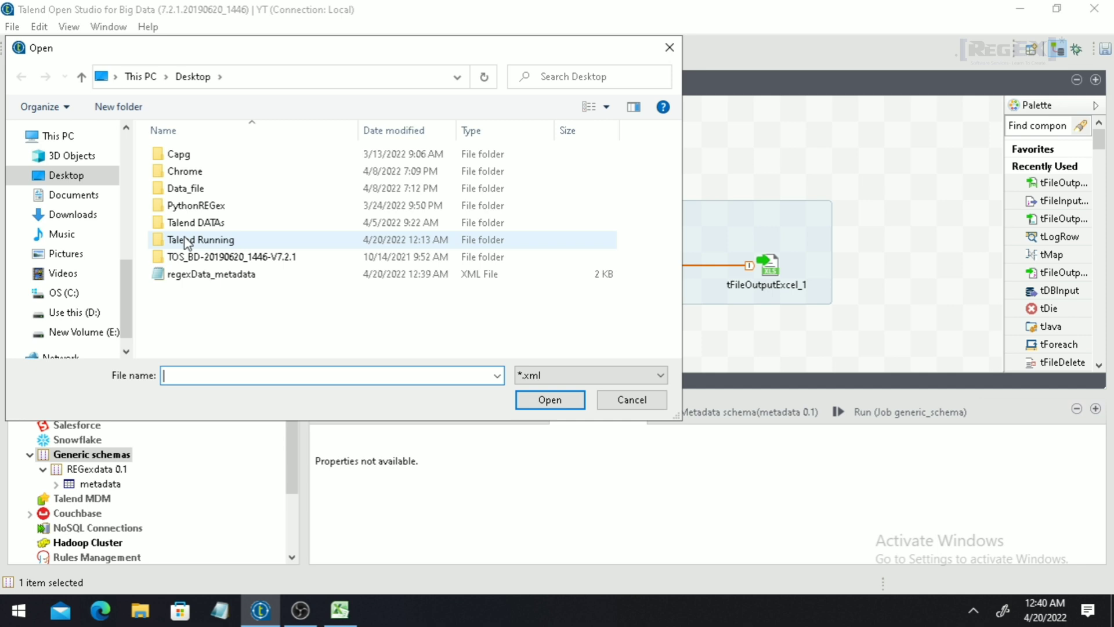
pyautogui.click(197, 279)
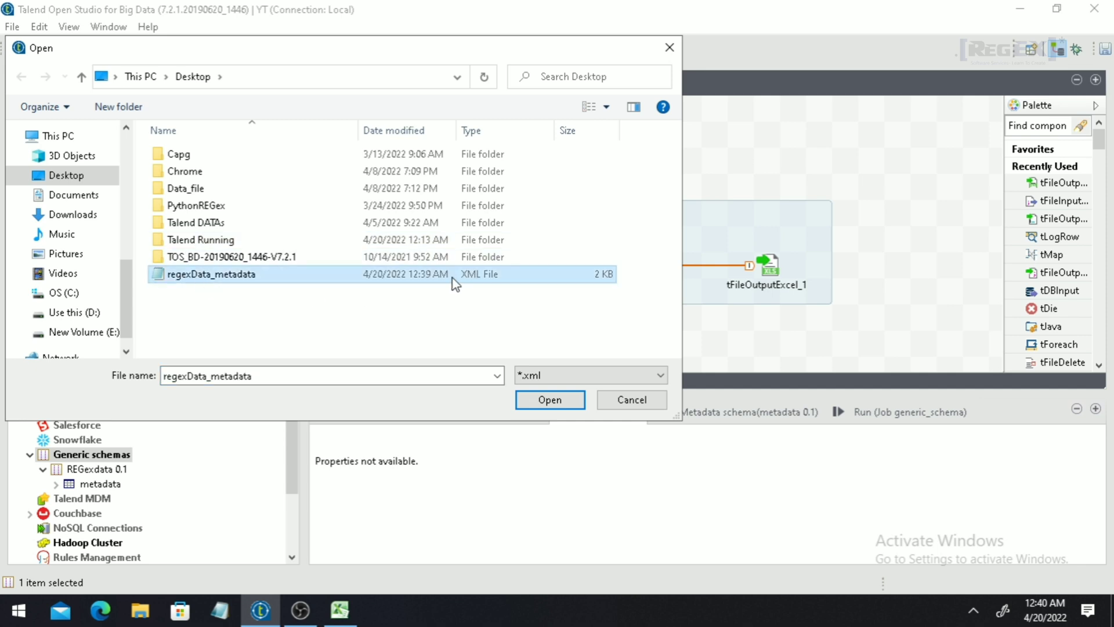
pyautogui.click(556, 399)
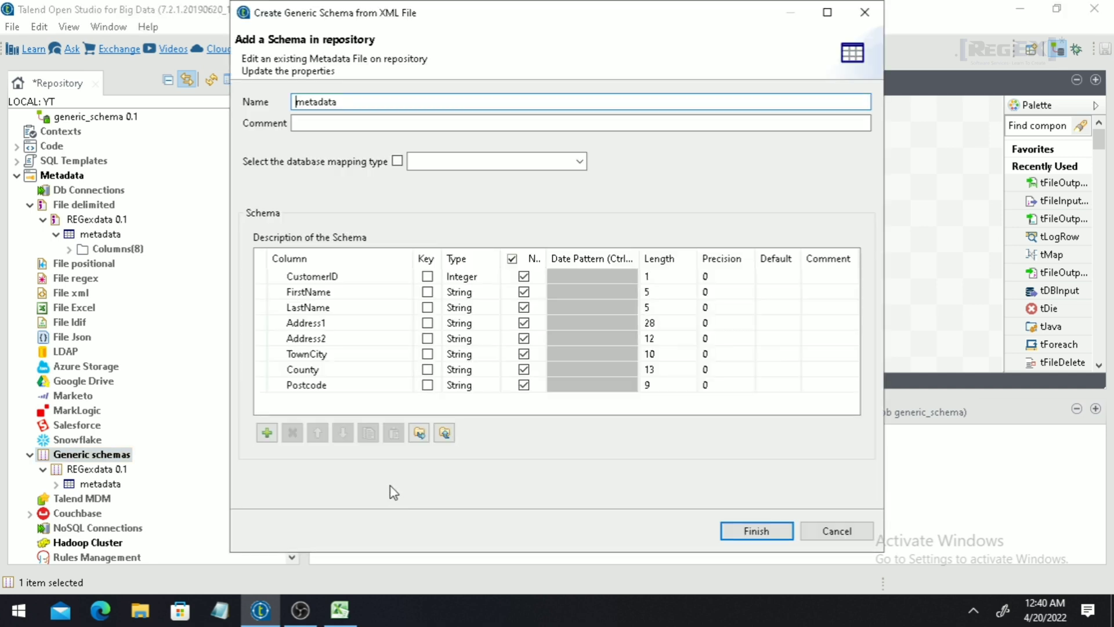
# Name the imported schema Generic_regexData and finish creating the generic schema.
pyautogui.moveTo(373, 105); pyautogui.dragTo(296, 106)
pyautogui.write('Ge')
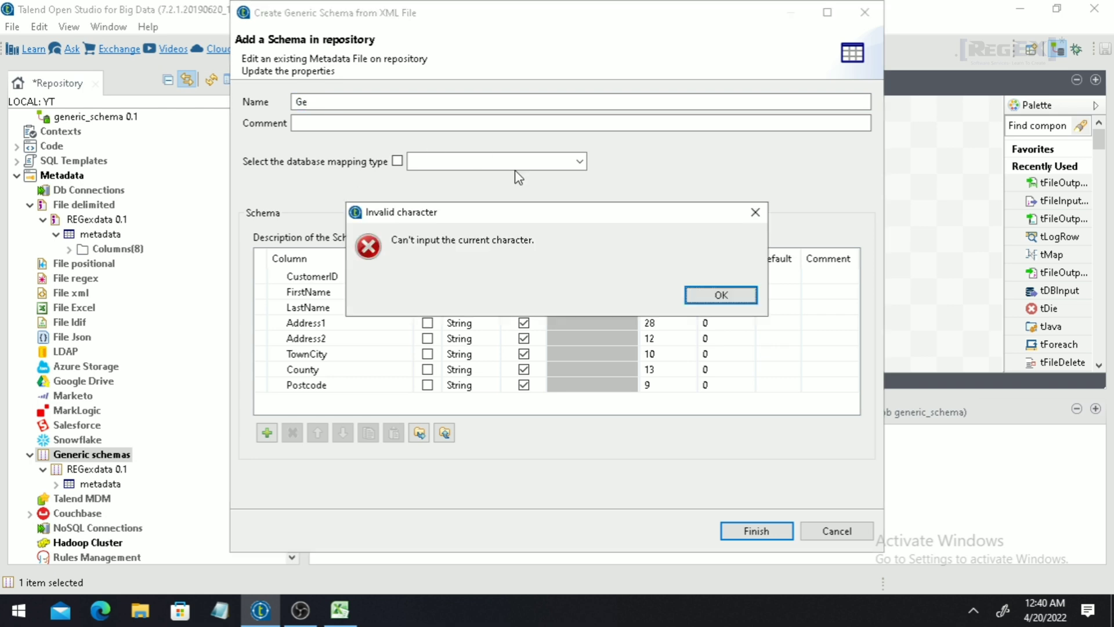
pyautogui.click(721, 295)
pyautogui.write('ner')
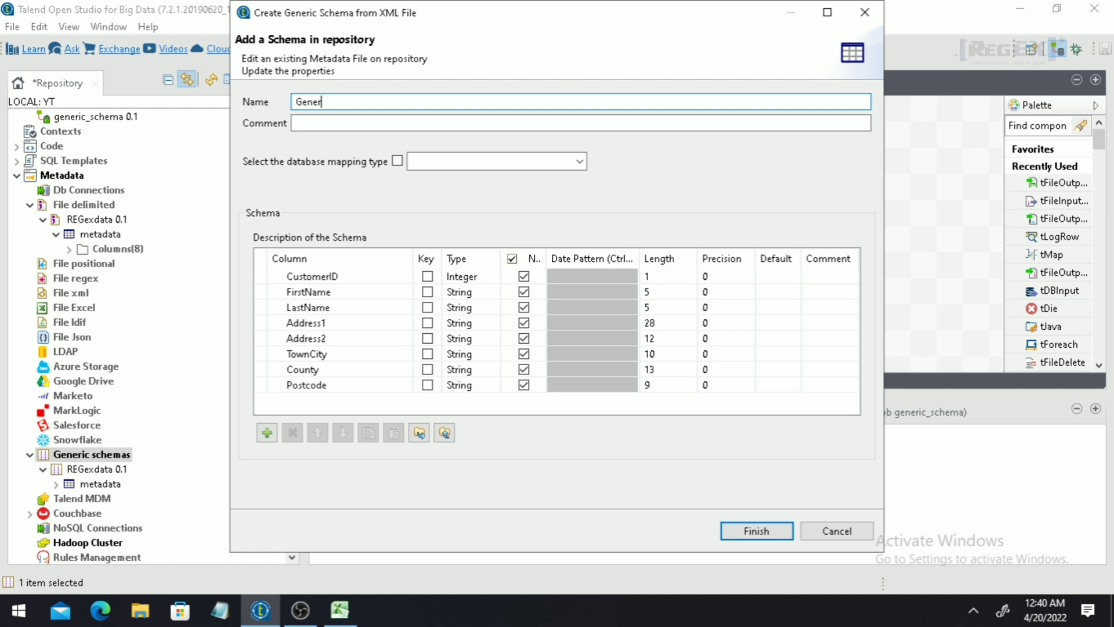
pyautogui.write('ic_regexData')
pyautogui.click(749, 543)
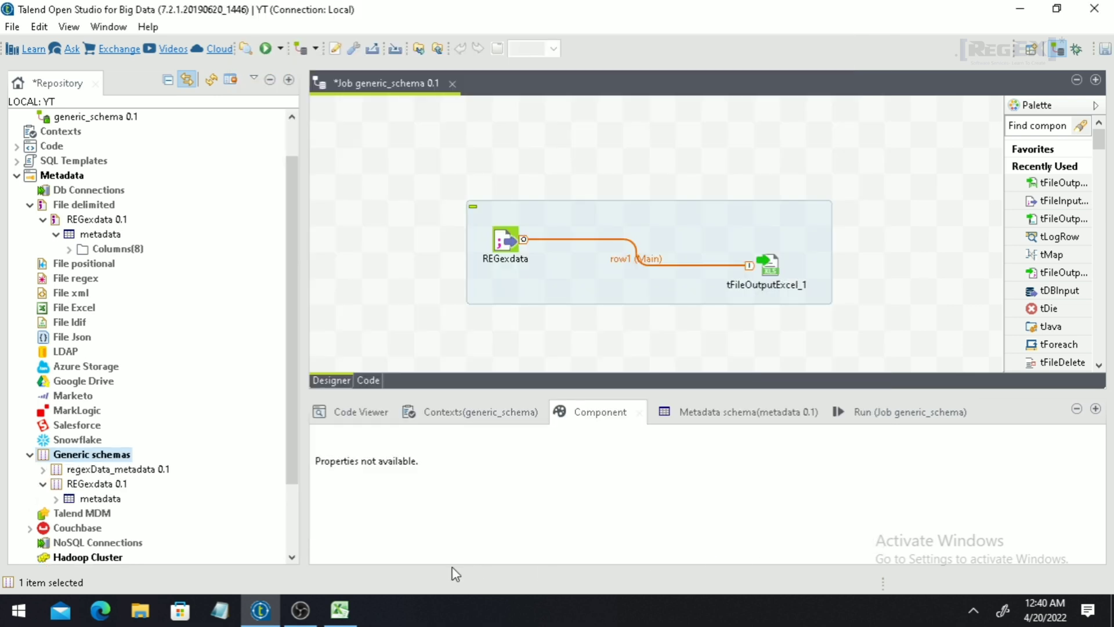
# Expand the regexData_metadata generic schema in the repository and examine the columns of its Generic_regexData table.
pyautogui.click(43, 469)
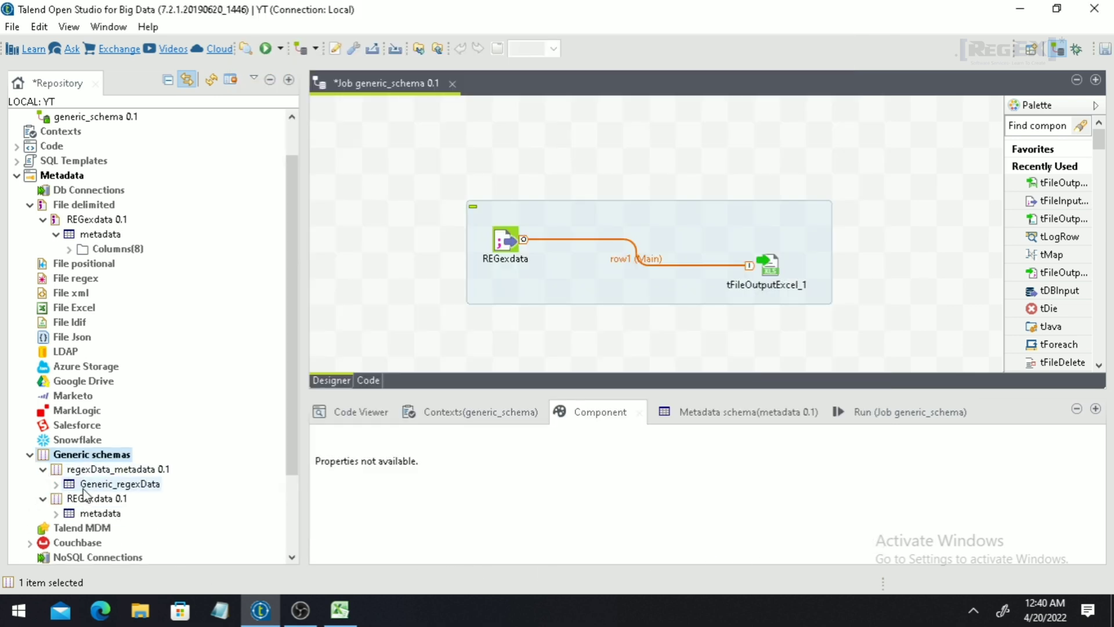
pyautogui.click(99, 484)
pyautogui.click(56, 484)
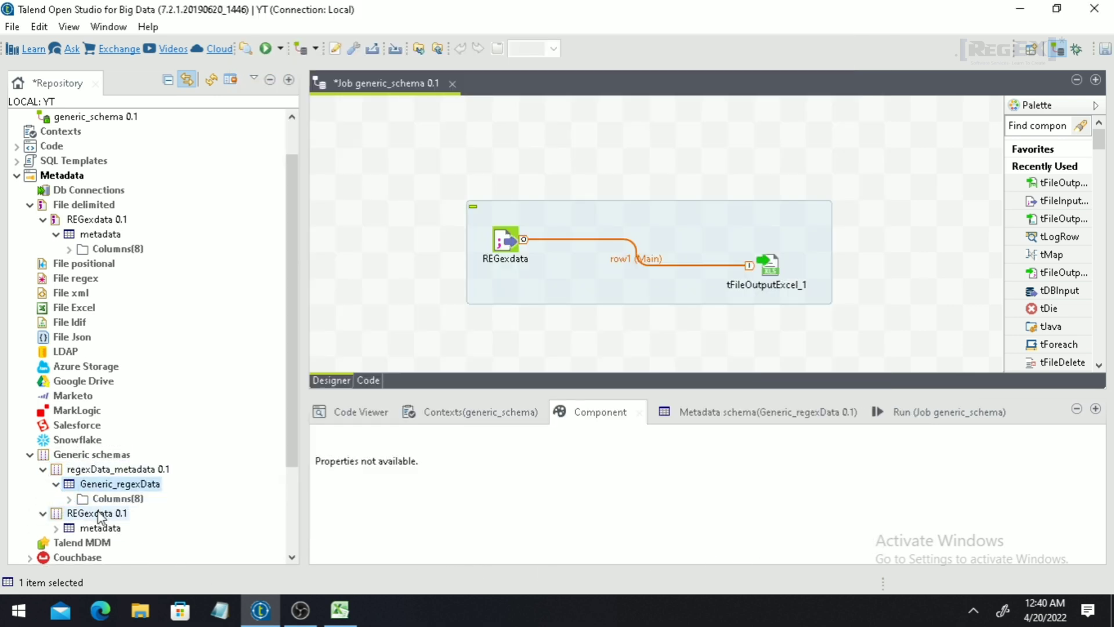
pyautogui.click(69, 498)
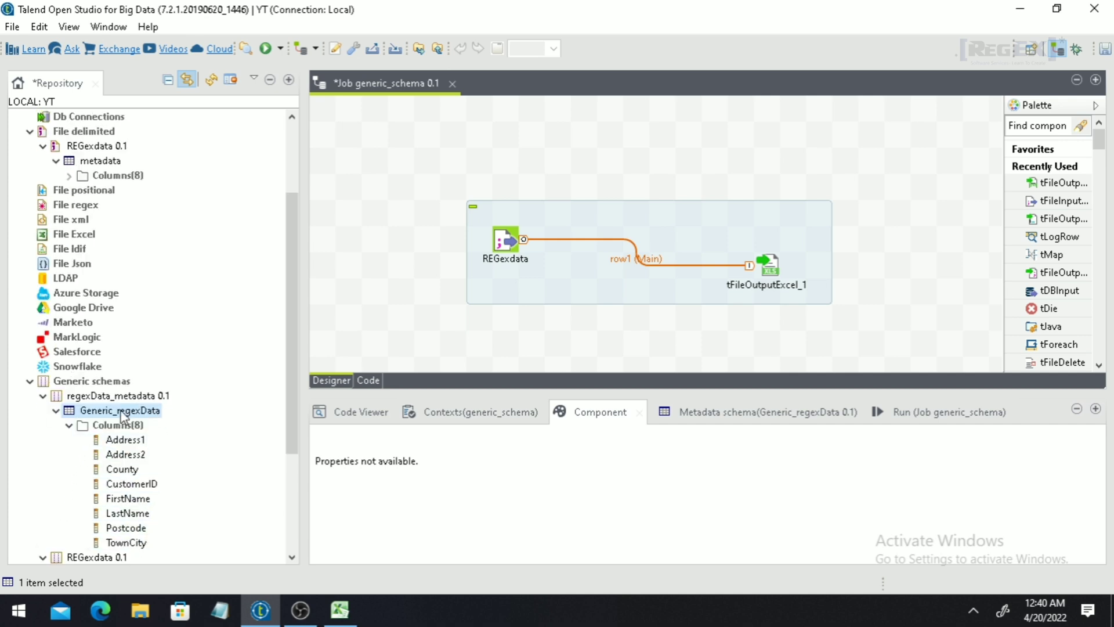
pyautogui.moveTo(165, 416); pyautogui.dragTo(138, 443)
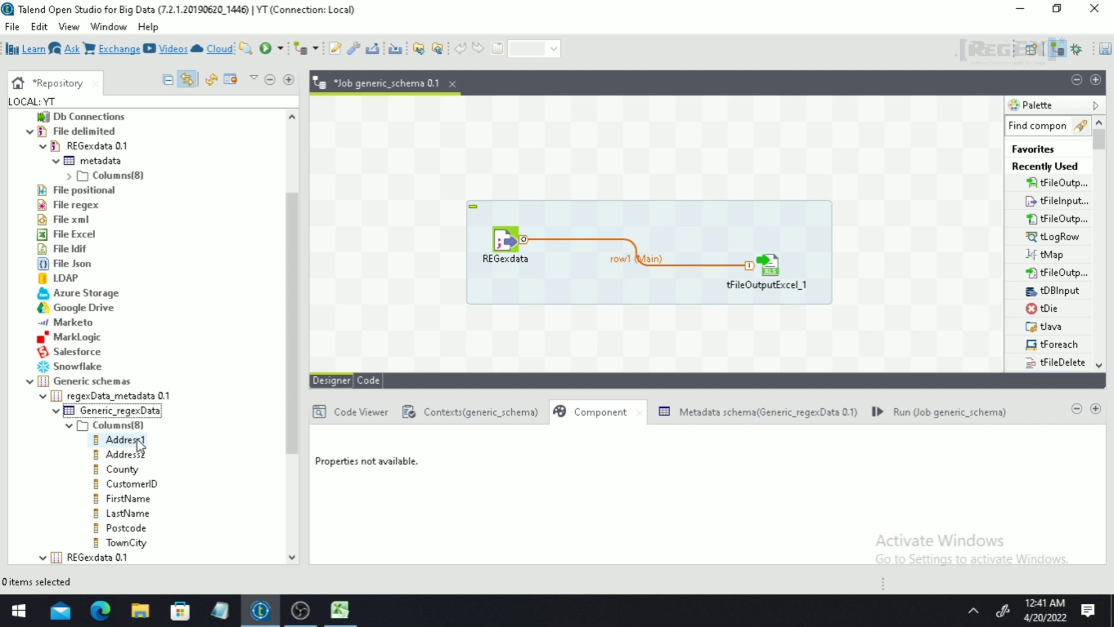
pyautogui.scroll(3, 295, 331)
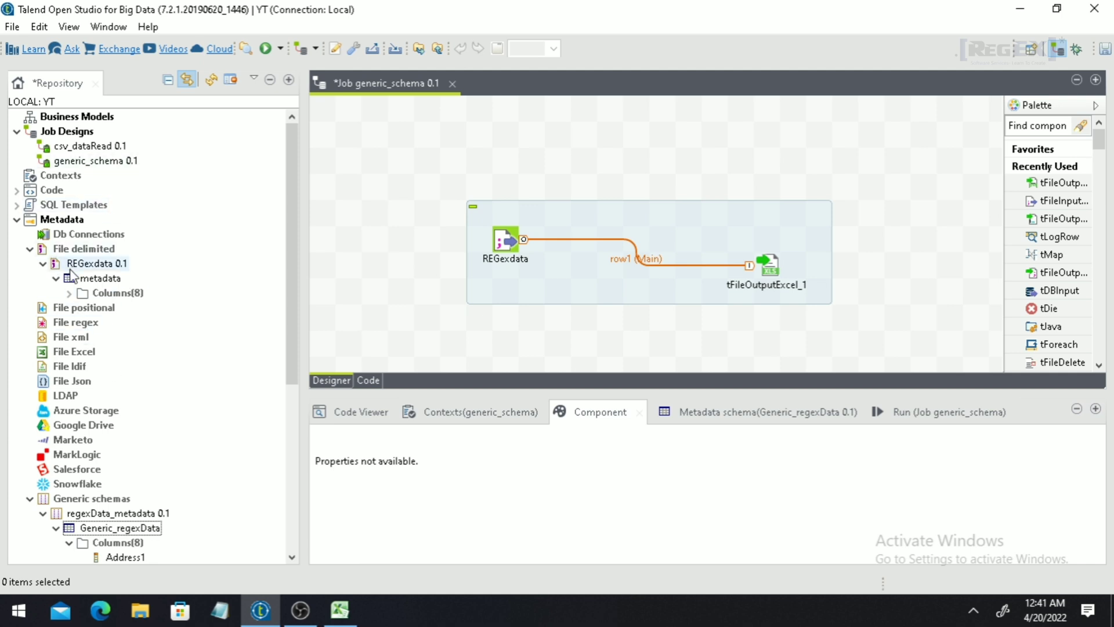
pyautogui.click(30, 250)
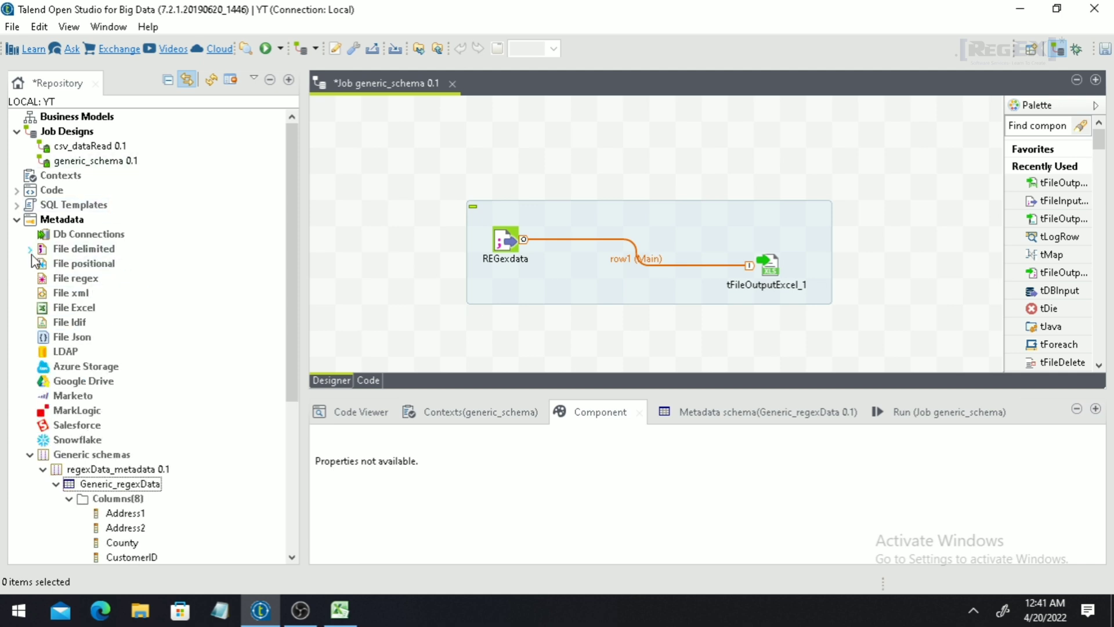
pyautogui.click(30, 250)
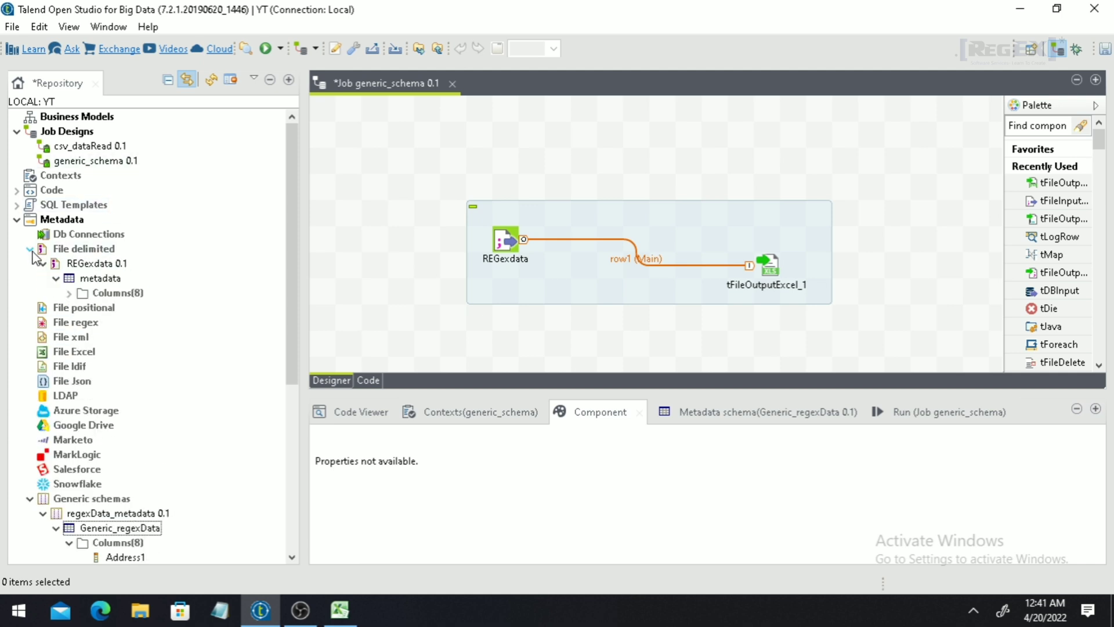
pyautogui.click(72, 307)
pyautogui.click(75, 336)
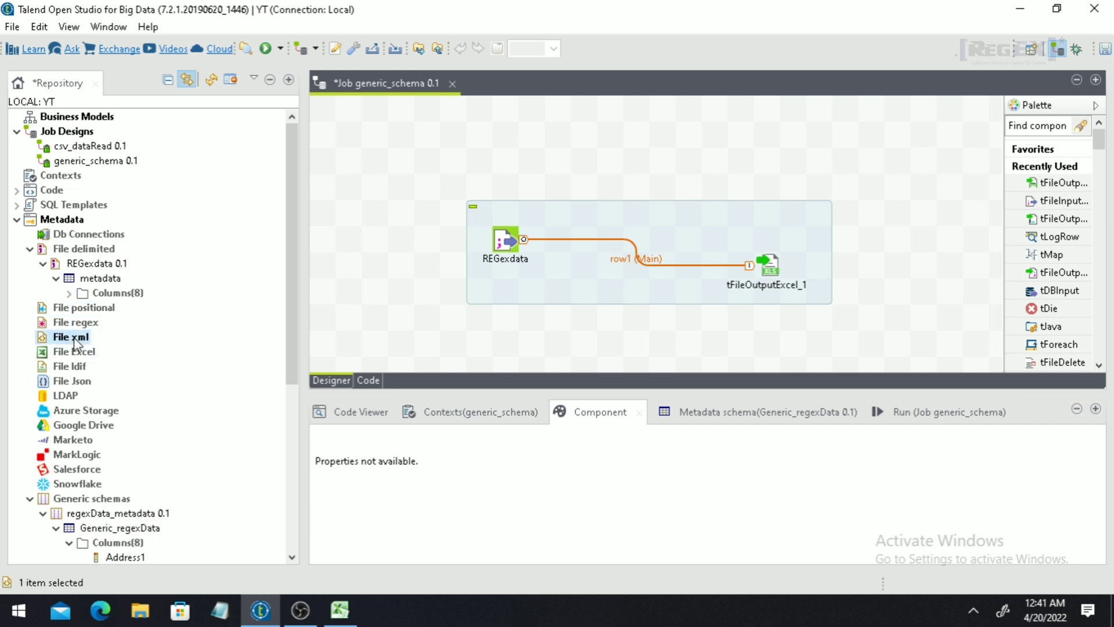